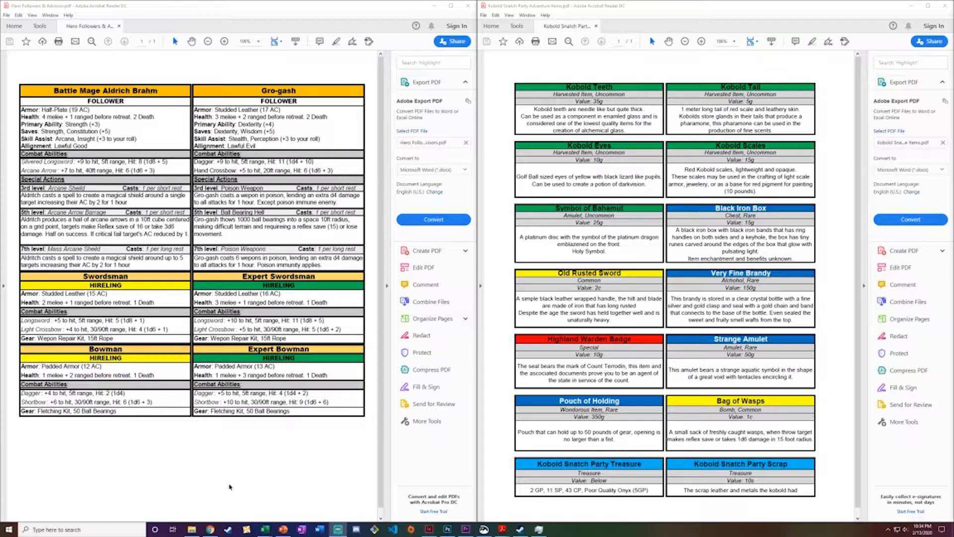
# Step: Close both PDF documents and look over the followers and adventure items workbooks behind them
pyautogui.click(467, 6)
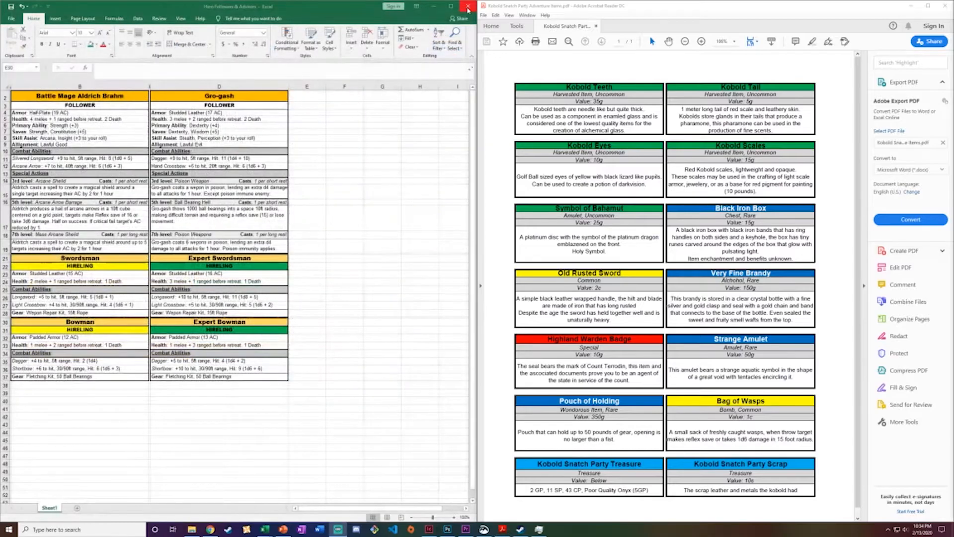
pyautogui.click(945, 6)
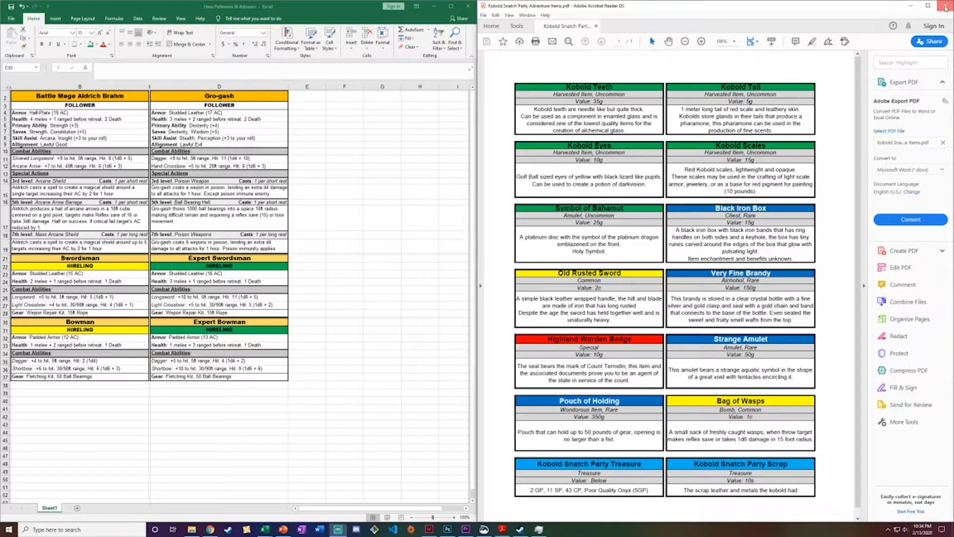
pyautogui.scroll(-4, 360, 345)
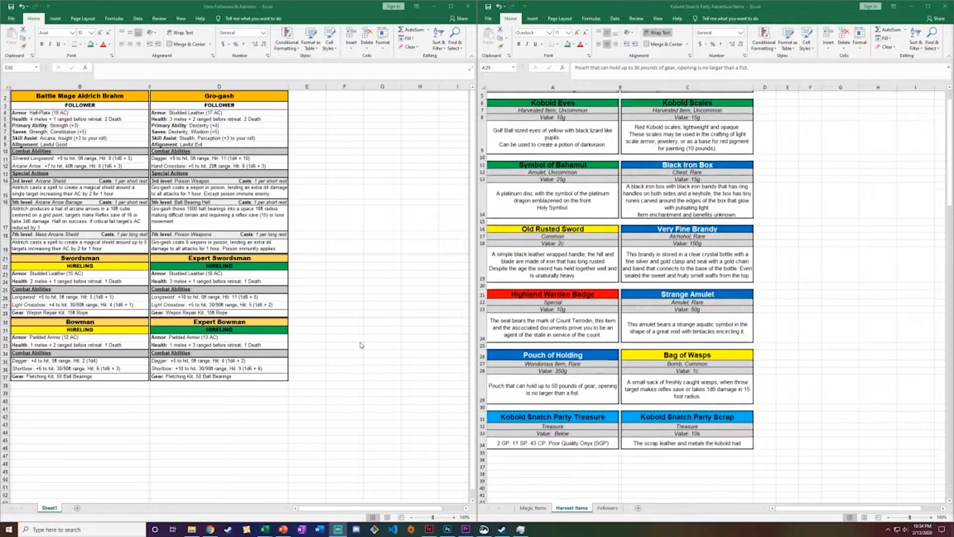
pyautogui.scroll(5, 360, 343)
pyautogui.click(353, 300)
pyautogui.scroll(-4, 346, 293)
pyautogui.scroll(4, 344, 290)
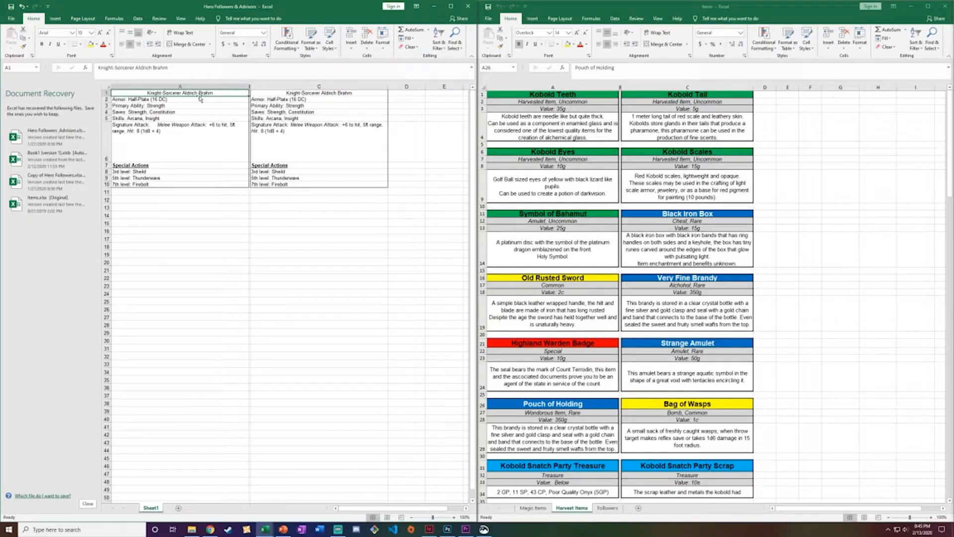
# Step: Change the first follower's armor line to read "Half-Plate (18 AC)"
pyautogui.click(181, 100)
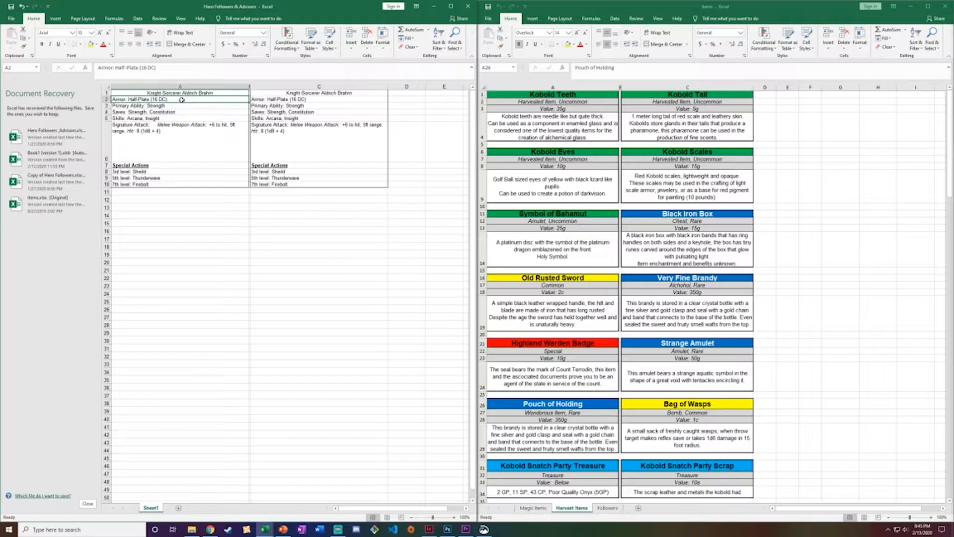
pyautogui.doubleClick(170, 100)
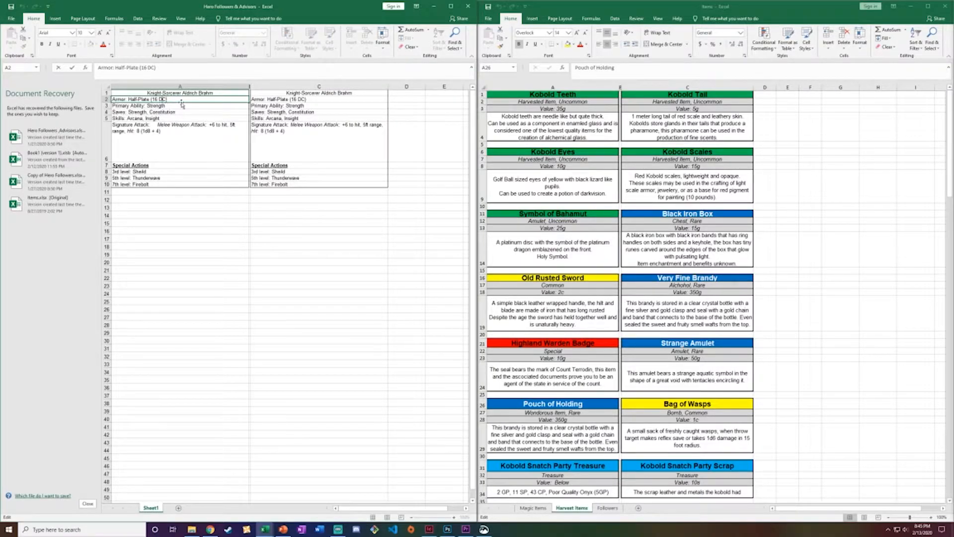
pyautogui.press('BackSpace')
pyautogui.write('A')
pyautogui.press('BackSpace')
pyautogui.write('8')
pyautogui.press('Return')
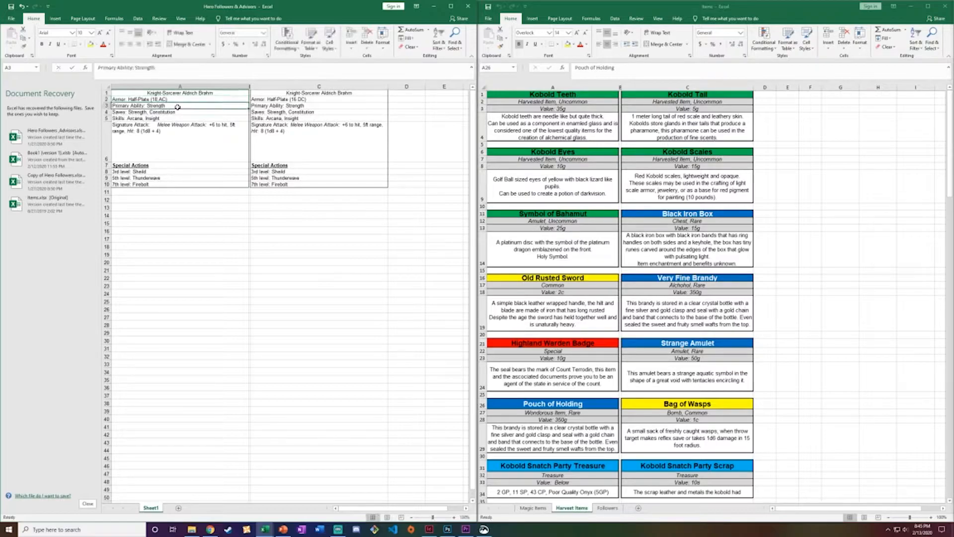
# Step: Add "(+3)" after Strength in the first follower's Primary Ability line
pyautogui.doubleClick(178, 107)
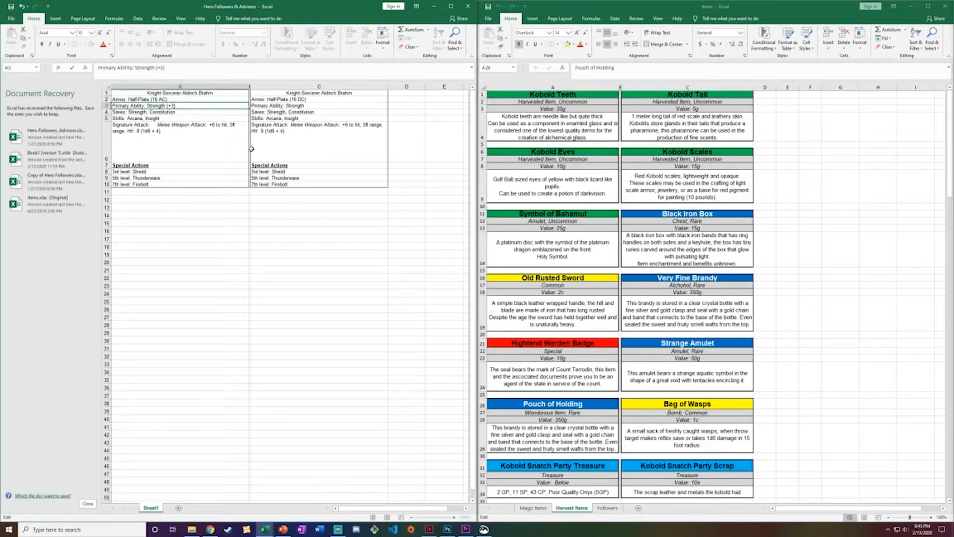
pyautogui.press('Return')
pyautogui.hotkey('ctrl', 'Down')
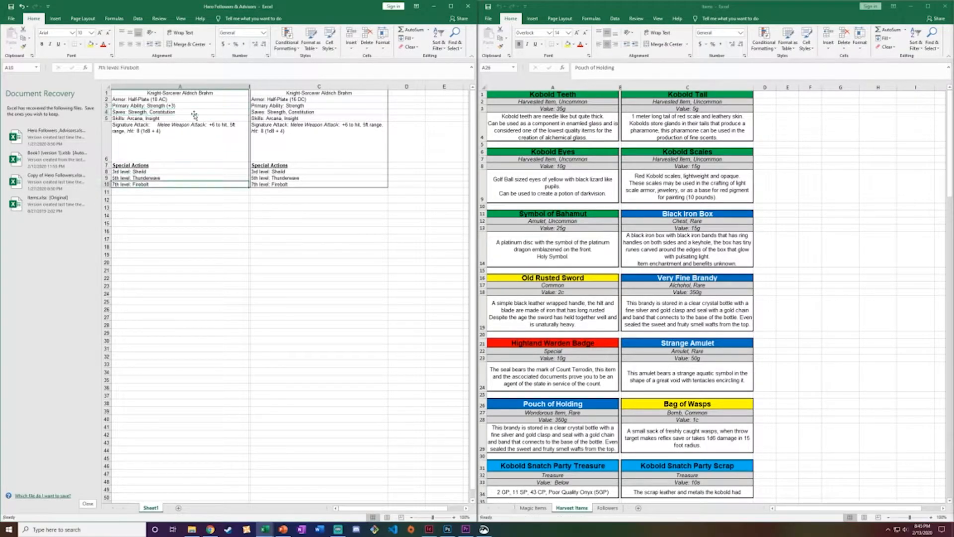
# Step: Add "(+5)" to the first follower's Saves line and change the skills line to "Skill Assist: Arcana, Insight (+3 to your roll)"
pyautogui.doubleClick(196, 112)
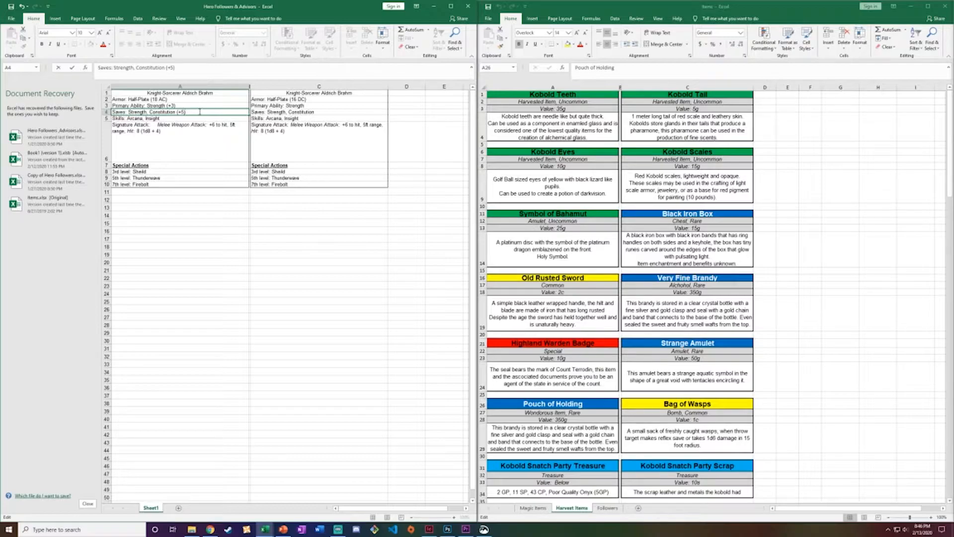
pyautogui.click(171, 118)
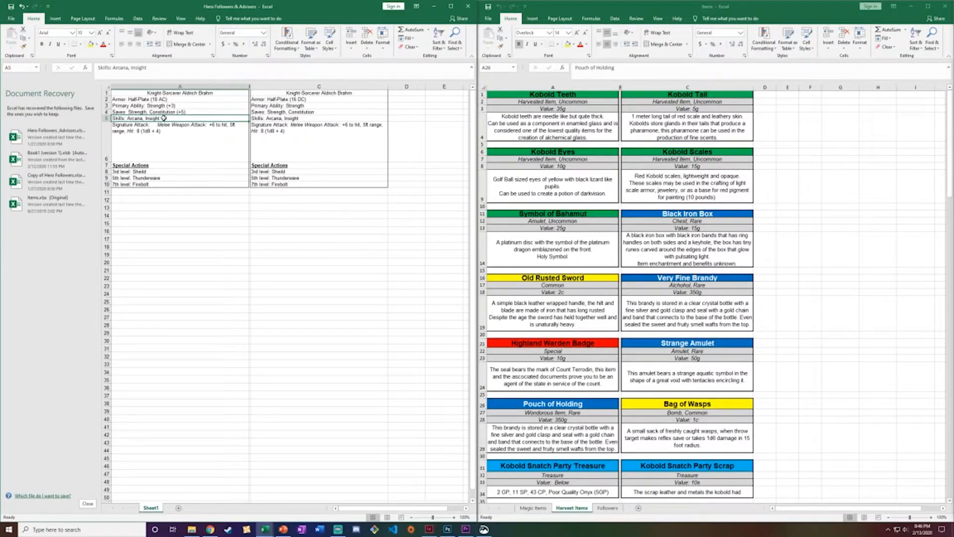
pyautogui.doubleClick(163, 118)
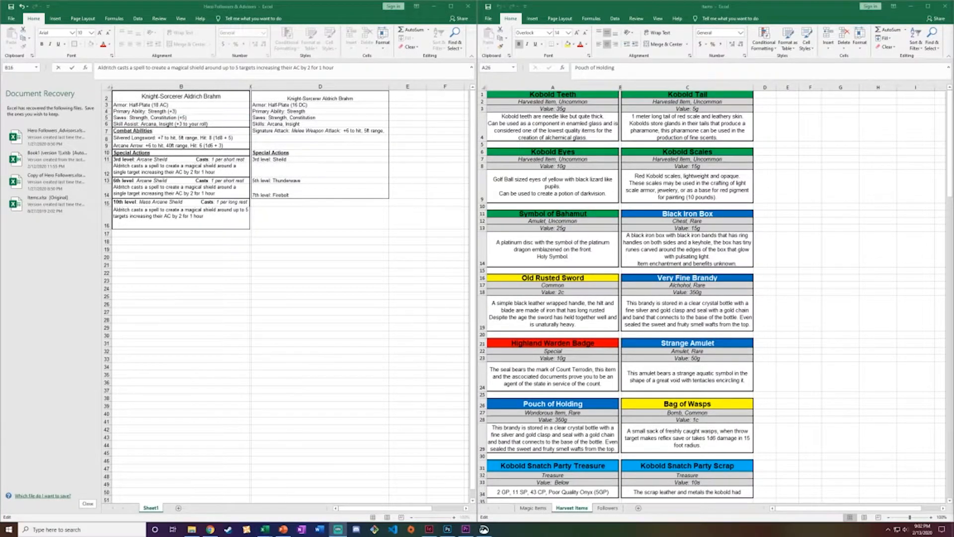
# Step: Set the Knight-Sorcerer name heading in cell B2 to the Arial Black font
pyautogui.click(279, 219)
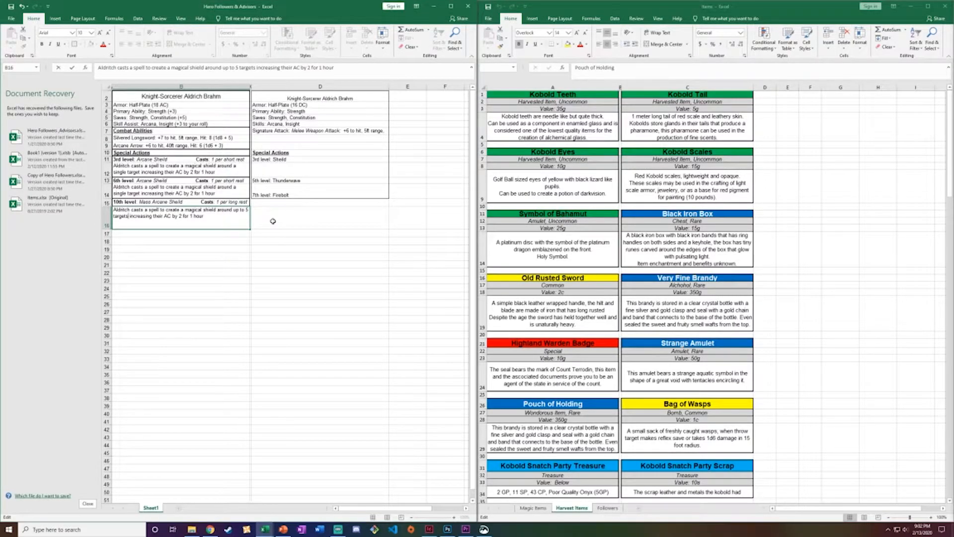
pyautogui.click(273, 220)
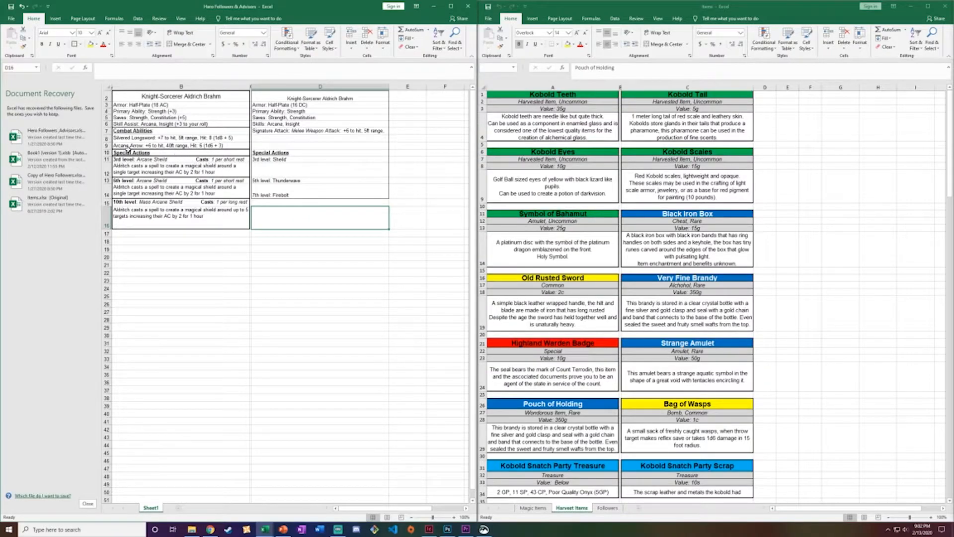
pyautogui.doubleClick(228, 97)
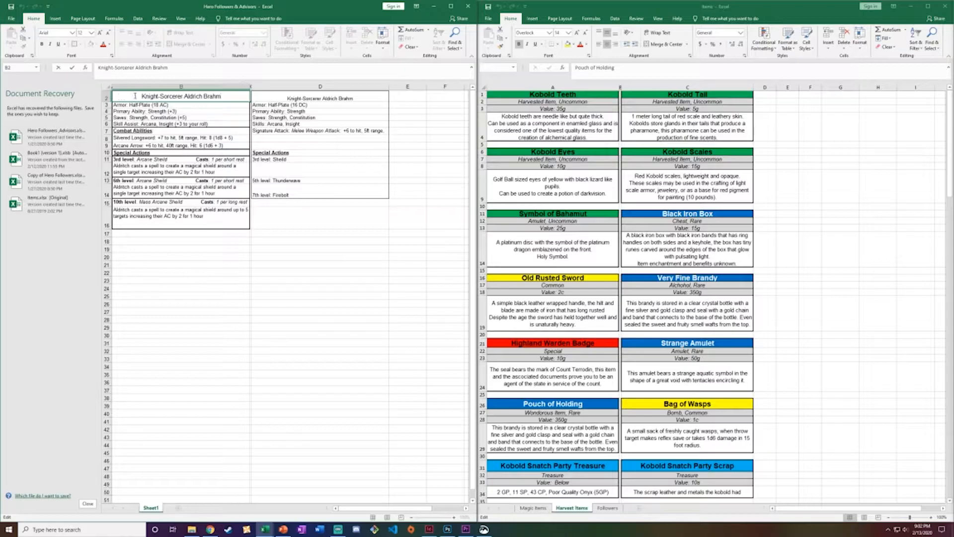
pyautogui.moveTo(141, 96); pyautogui.dragTo(223, 94)
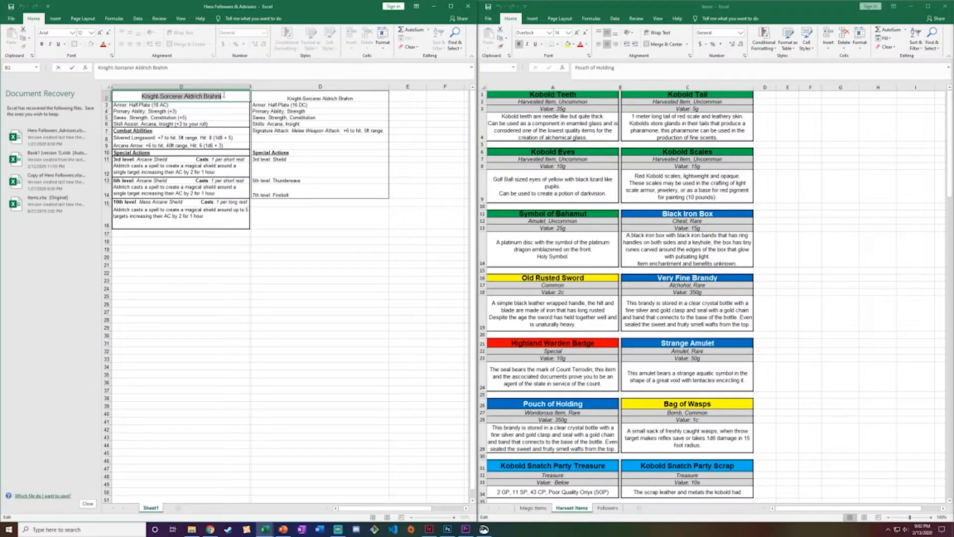
pyautogui.click(247, 74)
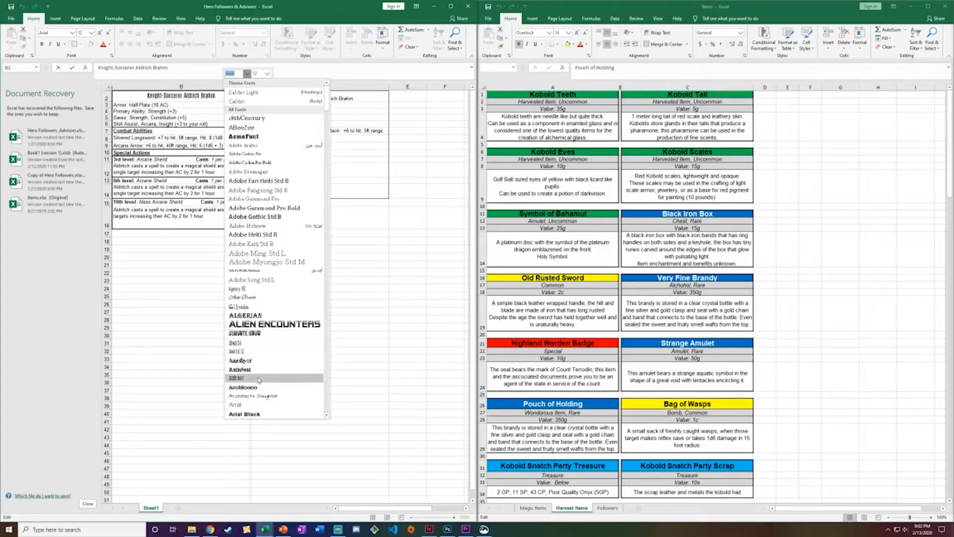
pyautogui.click(263, 414)
pyautogui.click(193, 294)
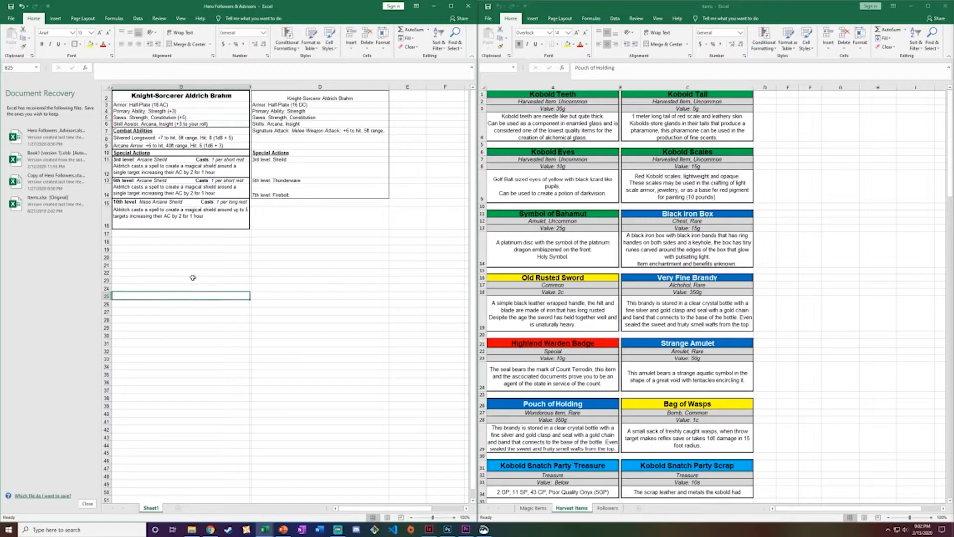
# Step: Make the Armor and Primary Ability labels bold in the Knight-Sorcerer's stat block
pyautogui.doubleClick(120, 105)
pyautogui.doubleClick(121, 104)
pyautogui.click(126, 95)
pyautogui.click(118, 112)
pyautogui.moveTo(115, 111); pyautogui.dragTo(145, 112)
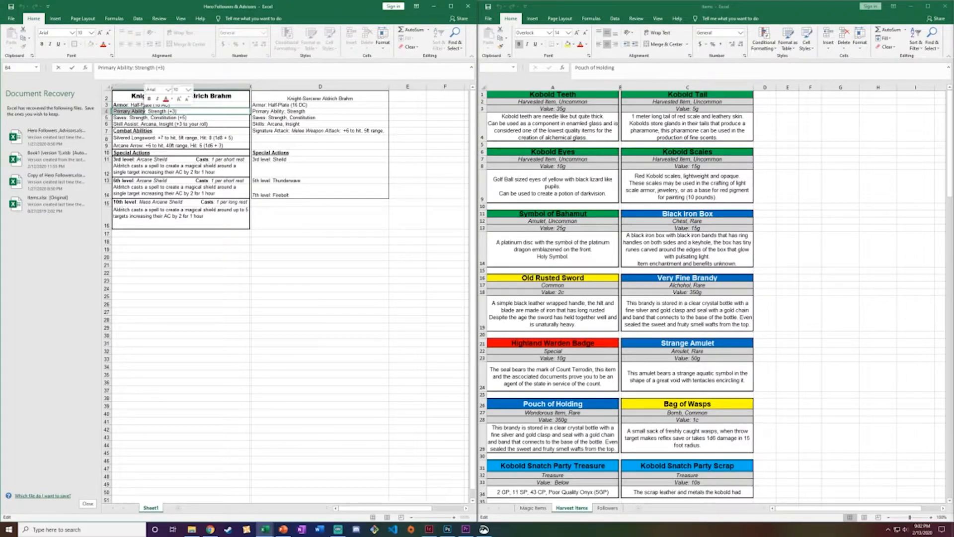
pyautogui.click(149, 99)
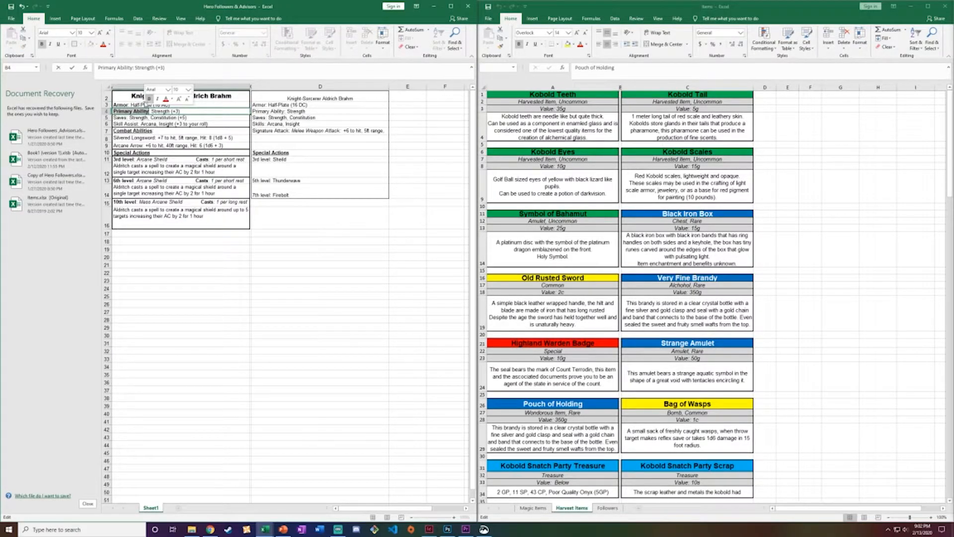
# Step: Try replacing Arcana with Athletics in the Knight-Sorcerer's Skill Assist line, and undo the replacement
pyautogui.click(116, 117)
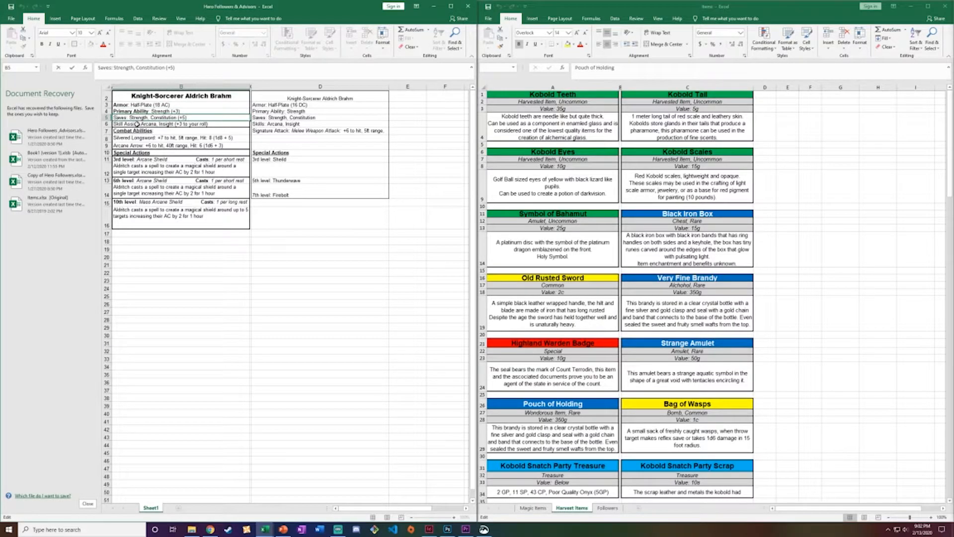
pyautogui.doubleClick(161, 117)
pyautogui.click(151, 124)
pyautogui.doubleClick(151, 124)
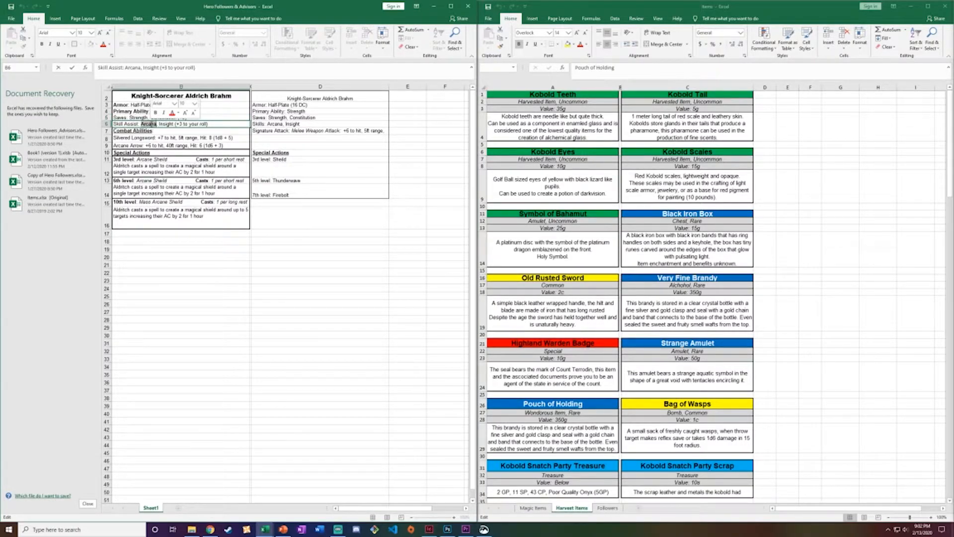
pyautogui.write('A')
pyautogui.write('thleti')
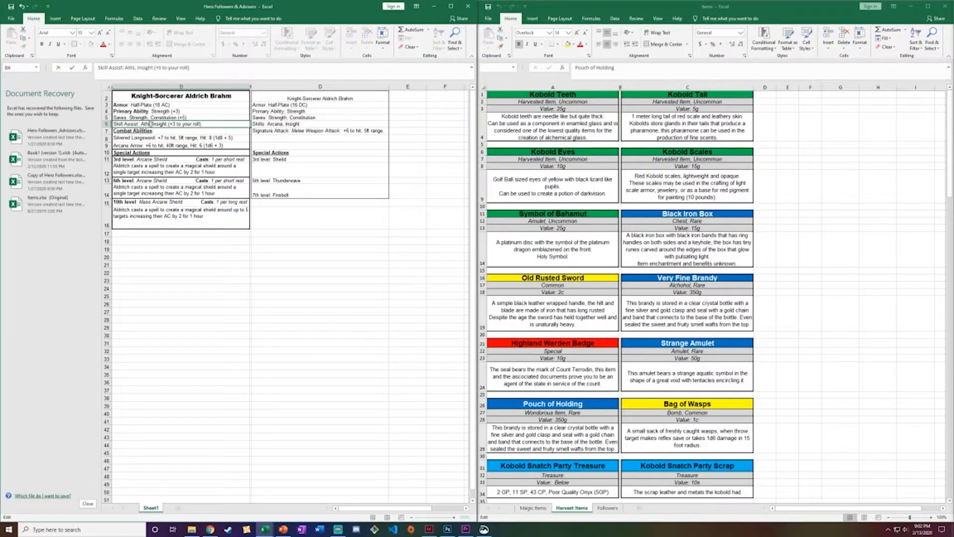
pyautogui.write('cs')
pyautogui.hotkey('ctrl', 'z')
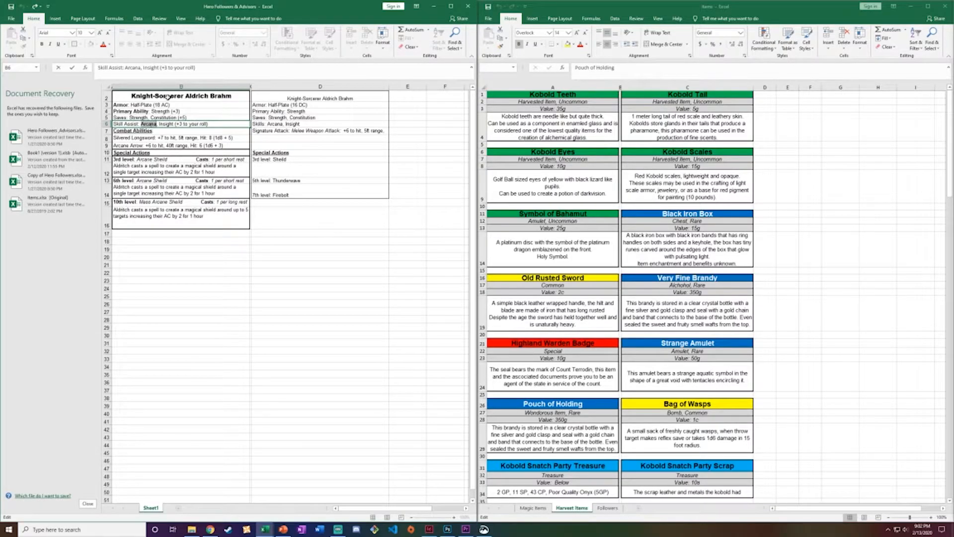
# Step: Try removing Insight from the Skill Assist line and changing the Constitution save to Wisdom
pyautogui.doubleClick(167, 124)
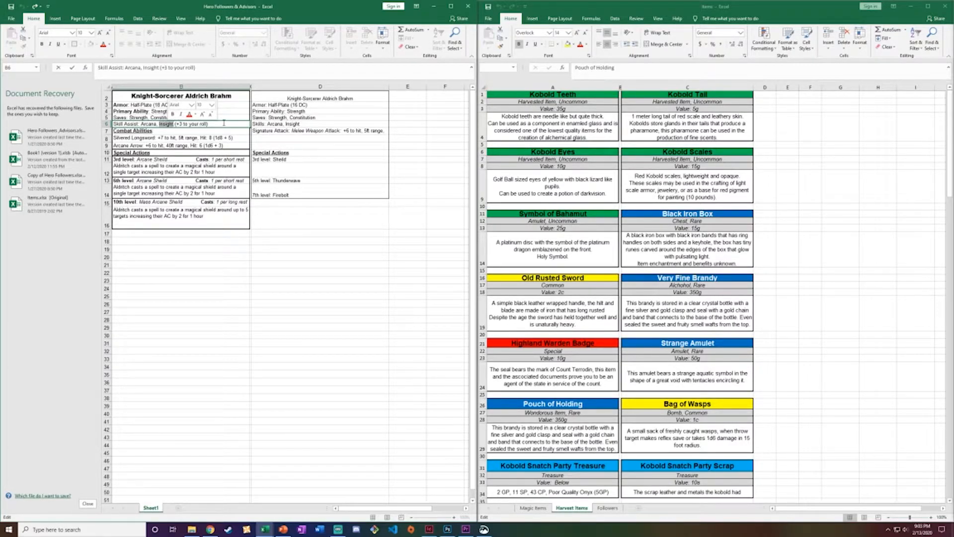
pyautogui.write('P')
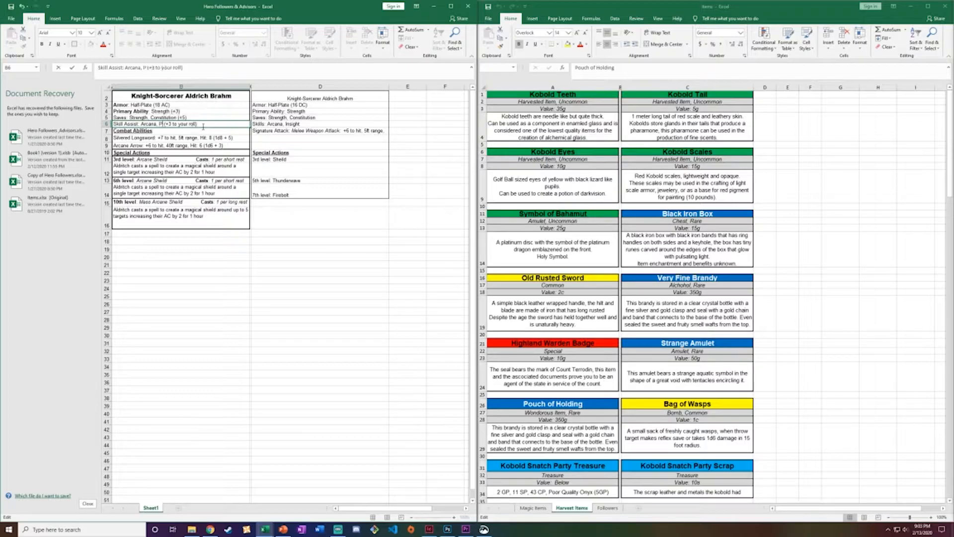
pyautogui.press('BackSpace')
pyautogui.click(165, 118)
pyautogui.doubleClick(164, 118)
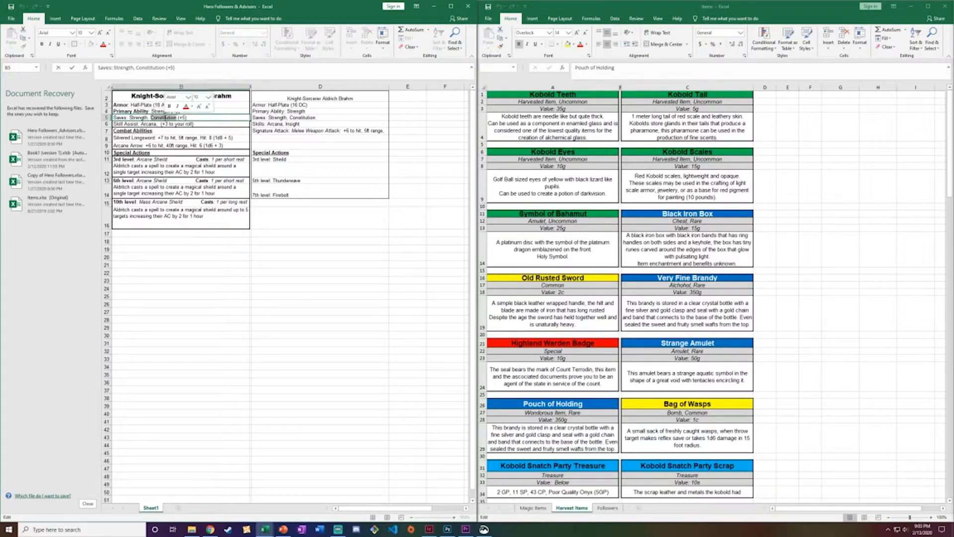
pyautogui.write('Wisdom')
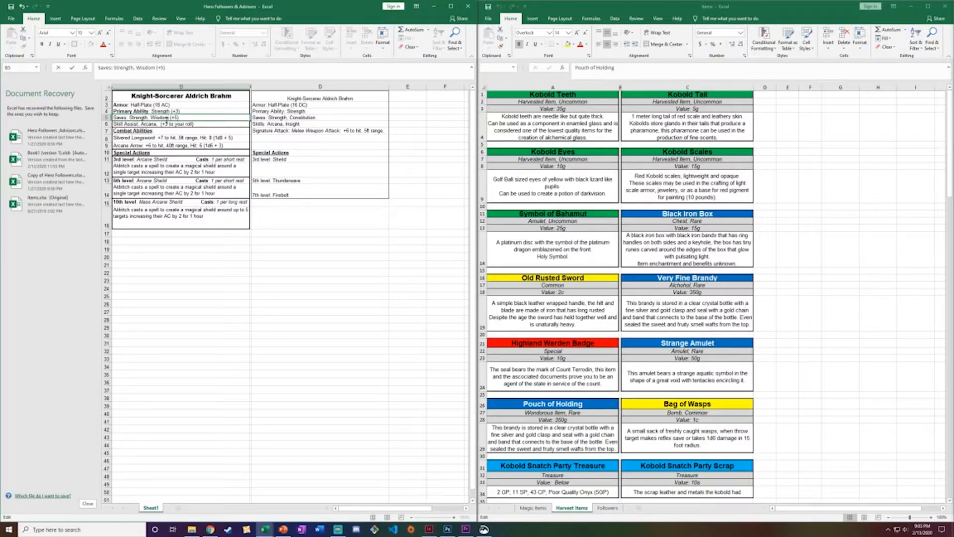
# Step: Undo the latest wording changes to the Saves and Skill Assist lines
pyautogui.click(148, 124)
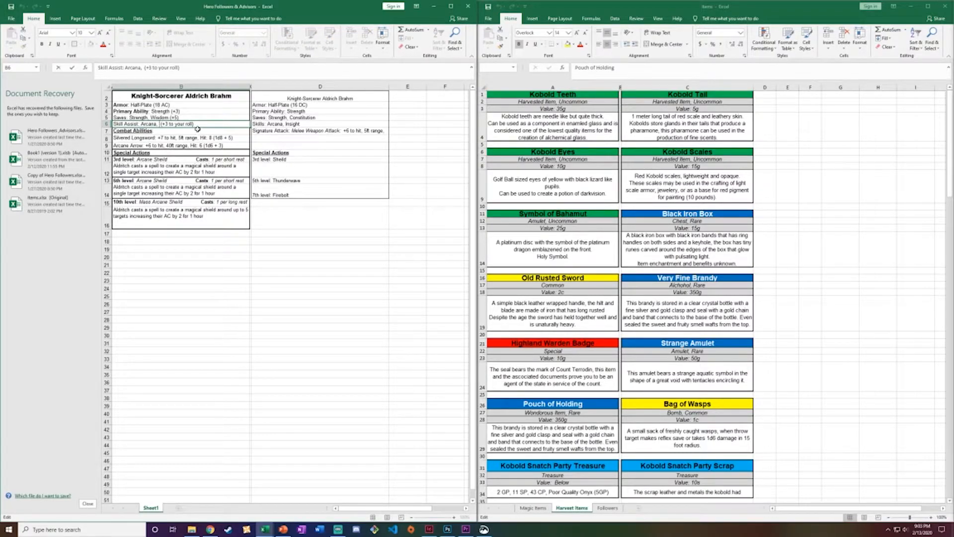
pyautogui.press('Escape')
pyautogui.hotkey('ctrl', 'z')
pyautogui.hotkey('ctrl', 'z')
pyautogui.hotkey('ctrl', 'z')
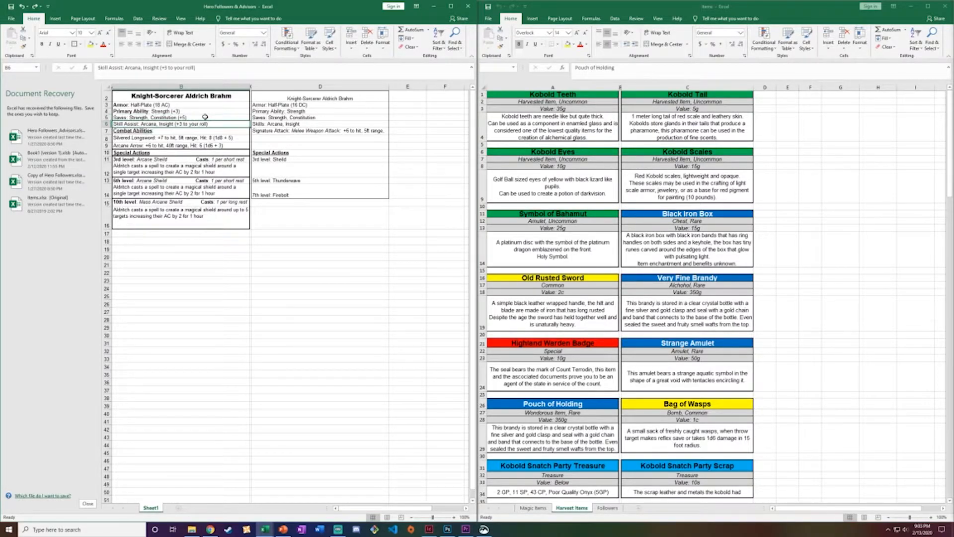
# Step: Make the Saves and Skill Assist labels bold in the Knight-Sorcerer's stat block
pyautogui.doubleClick(167, 124)
pyautogui.click(166, 130)
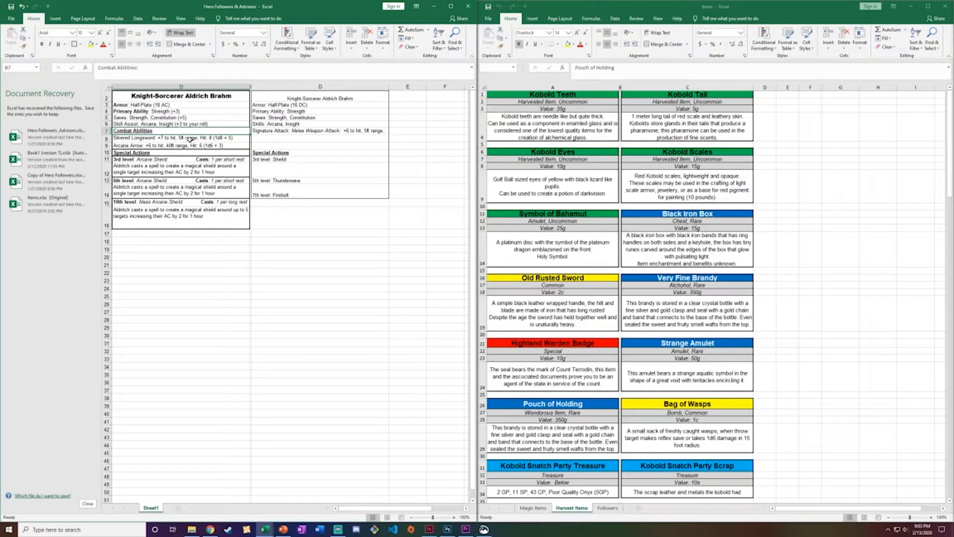
pyautogui.doubleClick(118, 118)
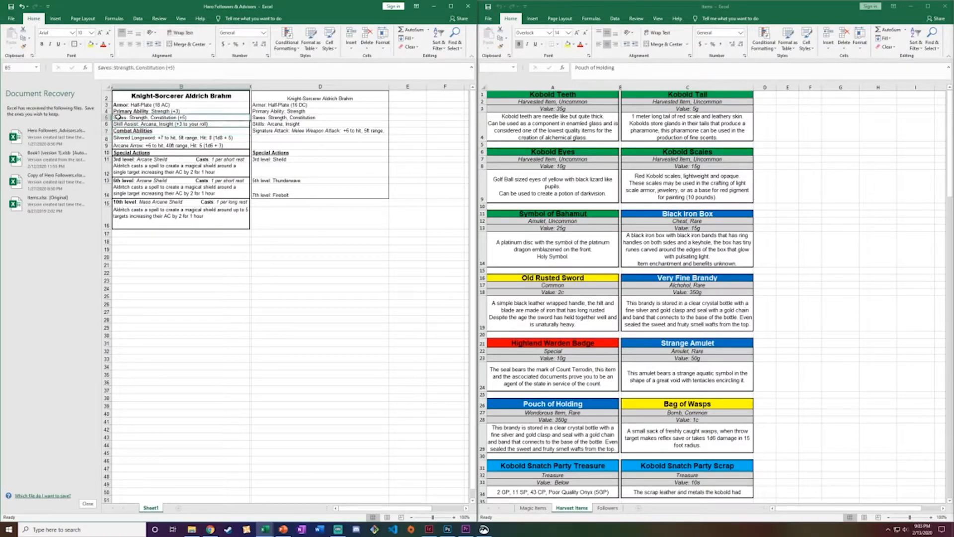
pyautogui.doubleClick(120, 118)
pyautogui.click(125, 106)
pyautogui.click(115, 124)
pyautogui.doubleClick(115, 124)
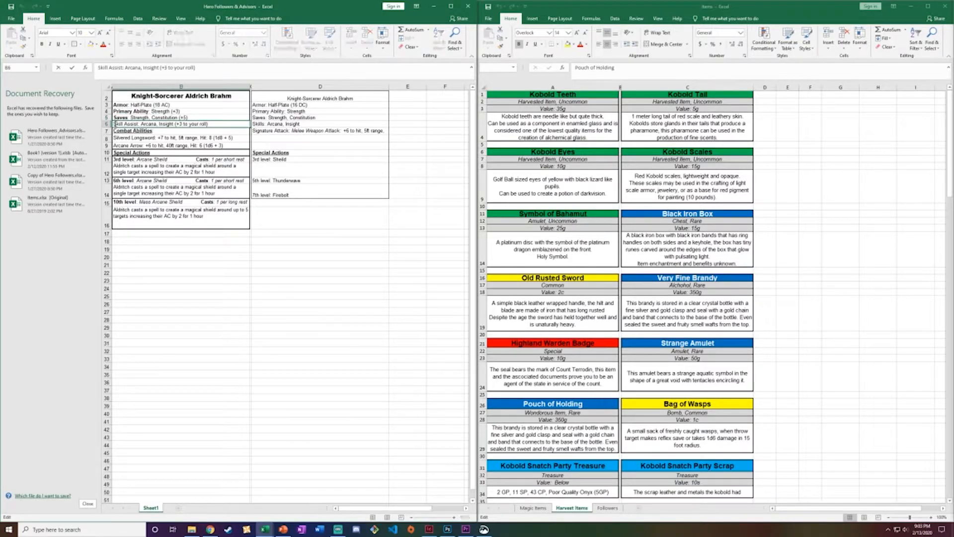
pyautogui.moveTo(115, 123); pyautogui.dragTo(138, 124)
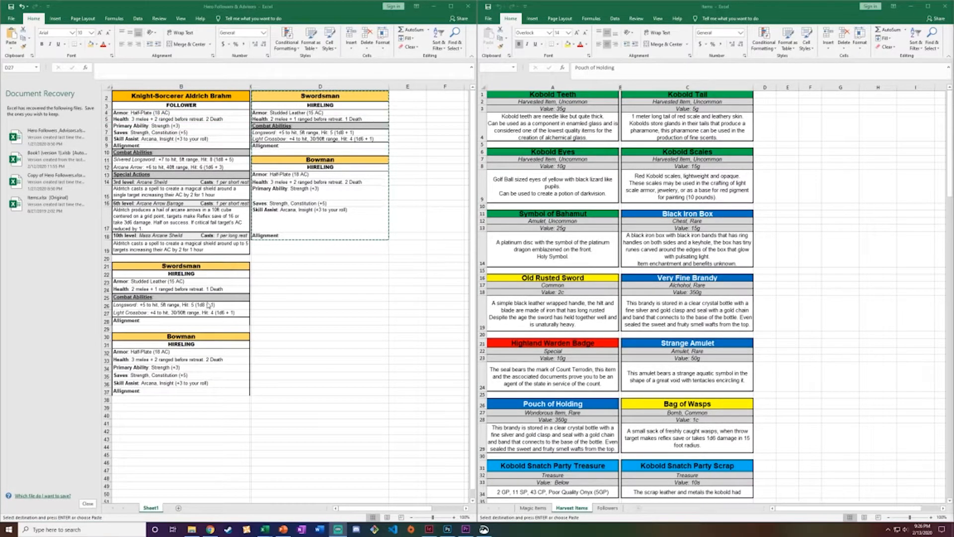
pyautogui.click(218, 331)
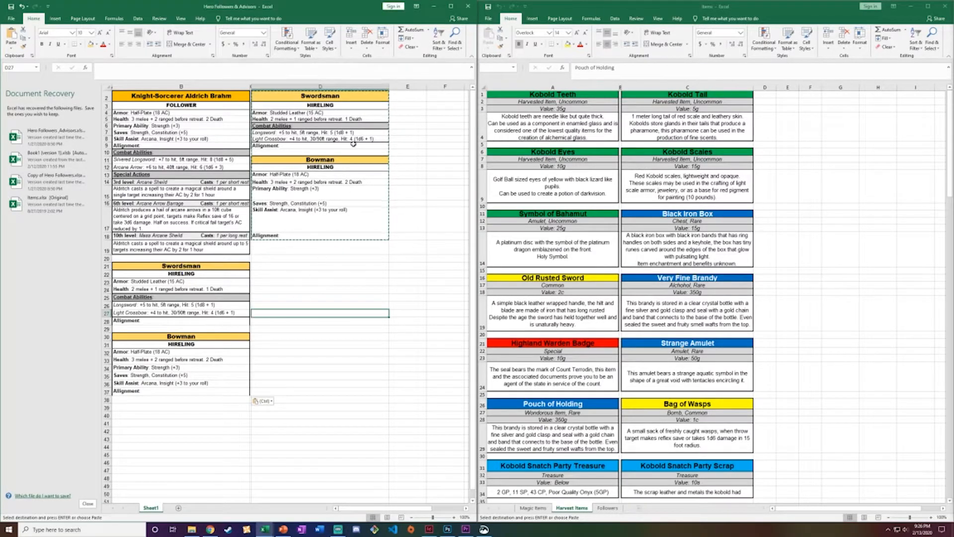
# Step: Copy the whole Knight-Sorcerer follower card from column B into column D, starting at cell D2
pyautogui.click(234, 97)
pyautogui.moveTo(235, 97); pyautogui.dragTo(239, 245)
pyautogui.hotkey('ctrl', 'c')
pyautogui.click(282, 94)
pyautogui.hotkey('ctrl', 'v')
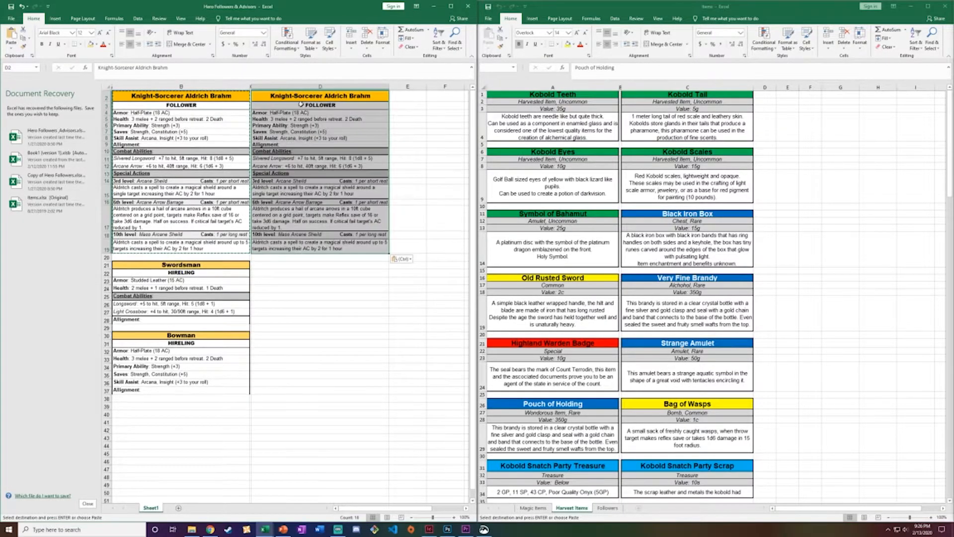
pyautogui.click(422, 130)
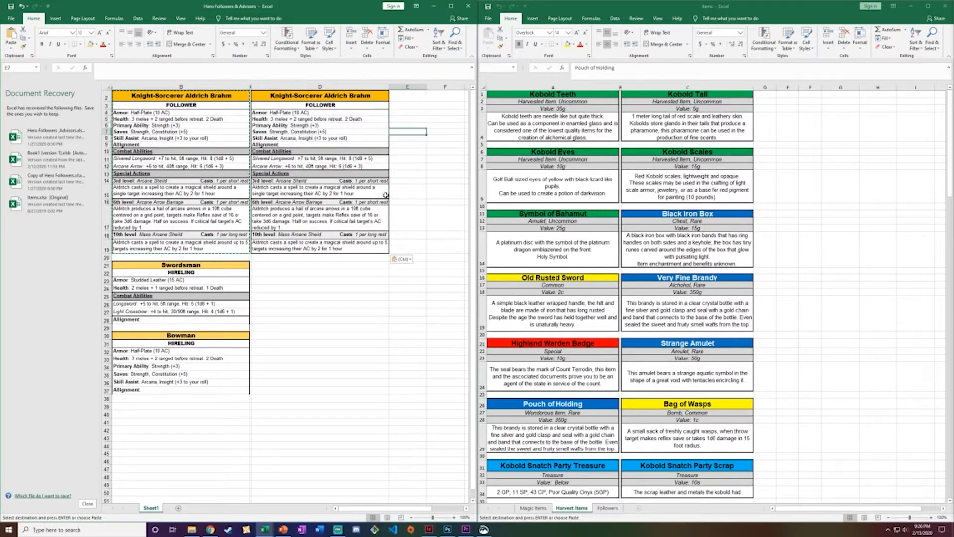
pyautogui.click(198, 105)
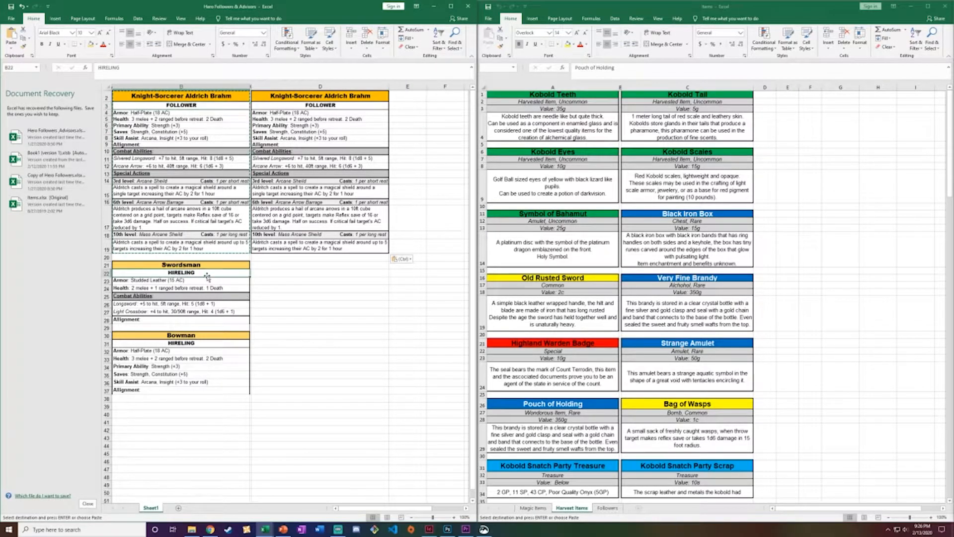
pyautogui.click(97, 45)
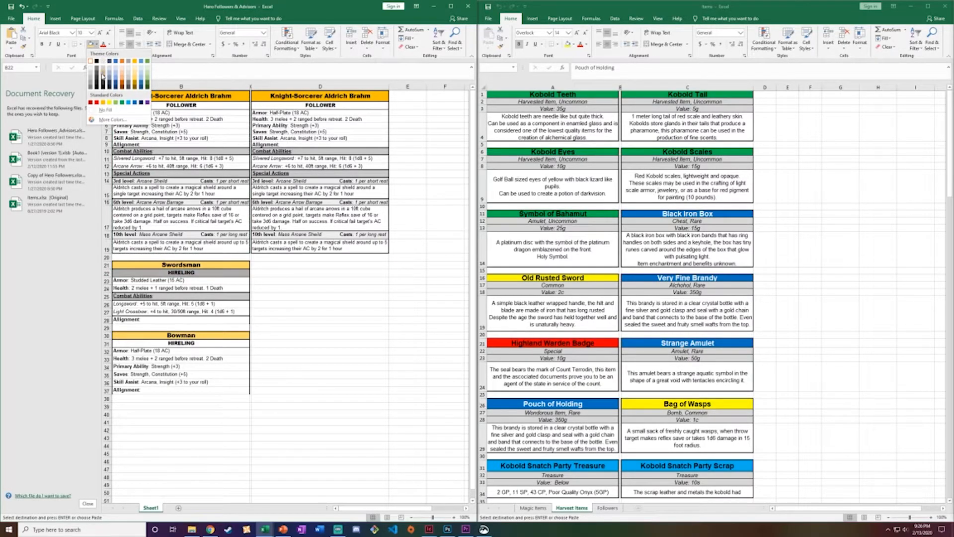
pyautogui.click(342, 286)
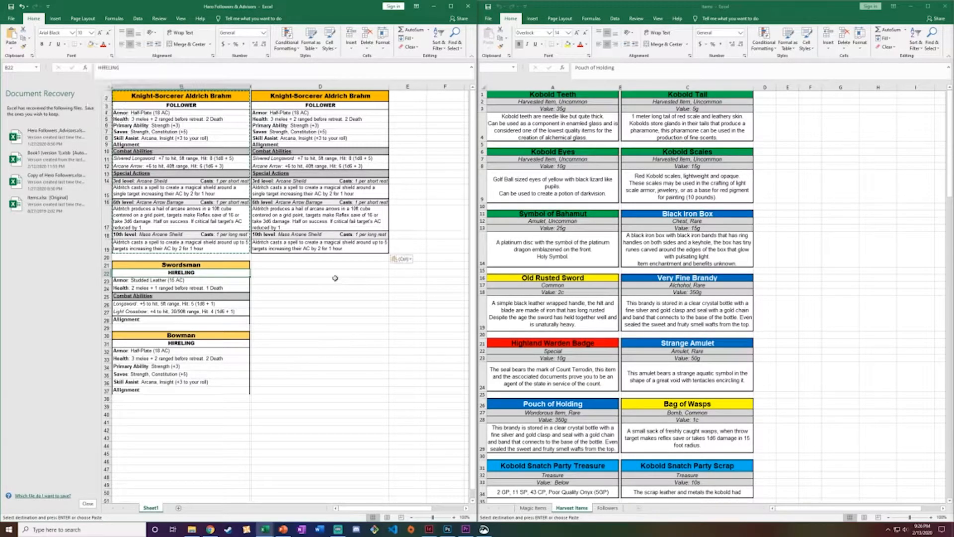
pyautogui.click(294, 293)
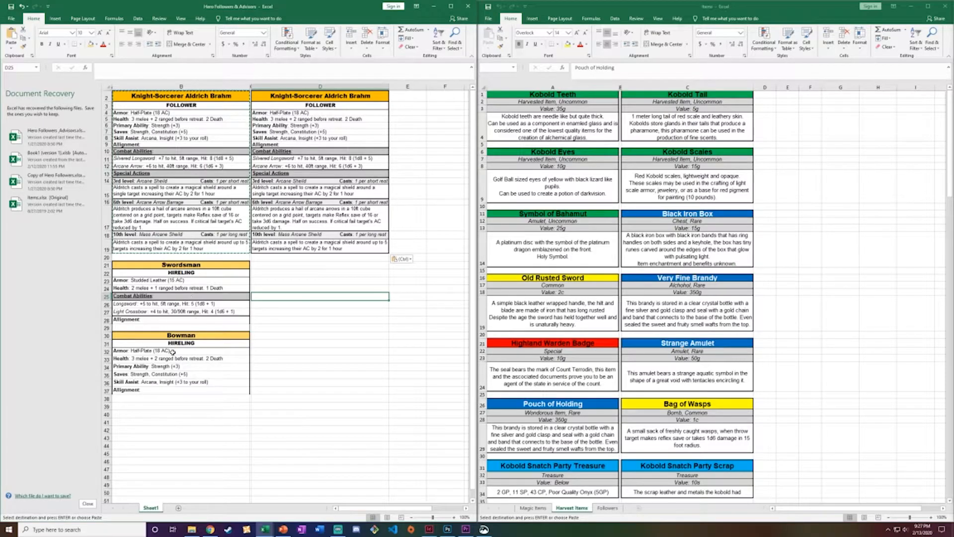
# Step: Change the armor line on the Bowman card to Padded Armor (12 AC)
pyautogui.doubleClick(144, 351)
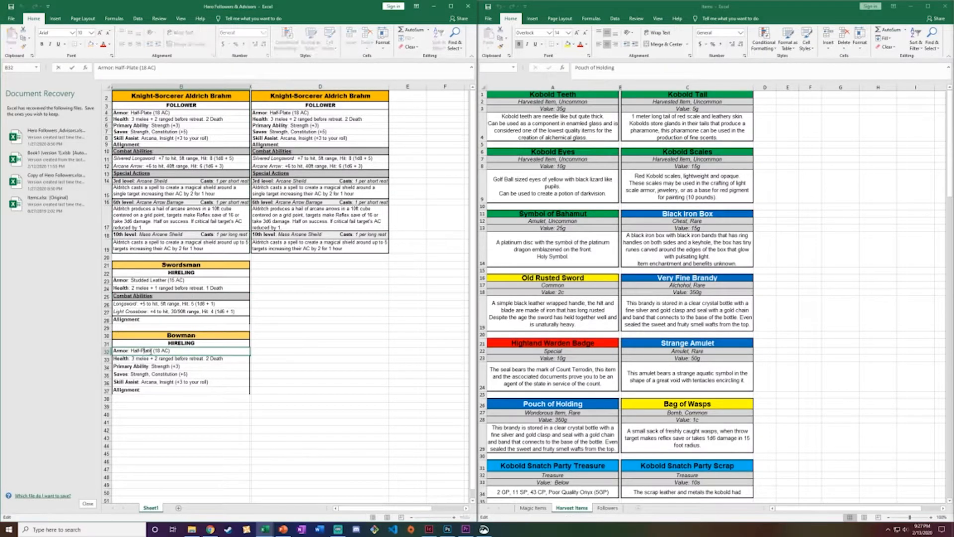
pyautogui.moveTo(151, 351); pyautogui.dragTo(130, 351)
pyautogui.write('Padded Armor')
pyautogui.click(171, 350)
pyautogui.press('BackSpace')
pyautogui.write('4')
# Step: Set the Bowman's Health line to 1 melee before retreat and 1 Death, keeping the ranged part
pyautogui.doubleClick(135, 358)
pyautogui.press('BackSpace')
pyautogui.write('3')
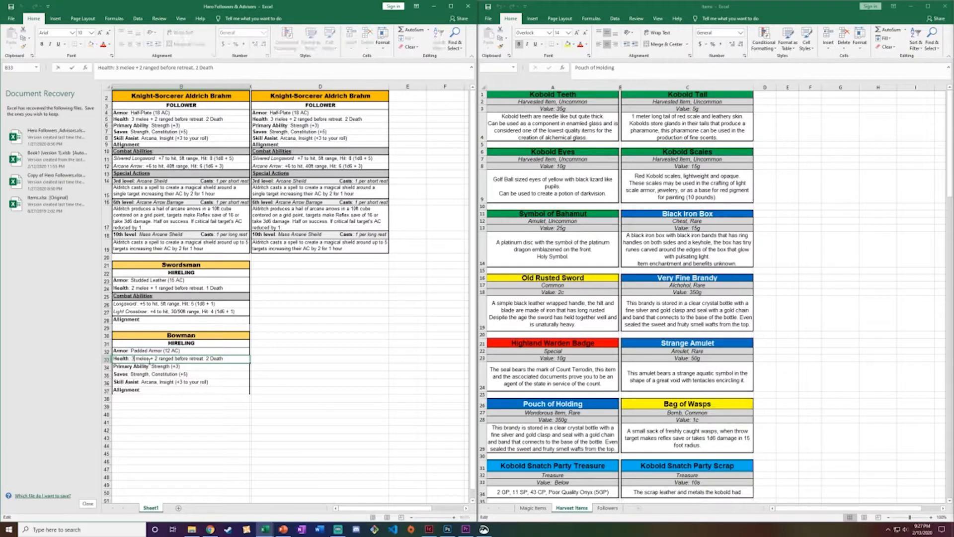
pyautogui.press('BackSpace')
pyautogui.write('1')
pyautogui.click(208, 359)
pyautogui.press('BackSpace')
pyautogui.write('1')
# Step: Copy the Swordsman's Combat Abilities heading and two attack lines over the Bowman's Primary Ability, Saves and Skill Assist rows
pyautogui.click(150, 311)
pyautogui.moveTo(167, 295); pyautogui.dragTo(170, 310)
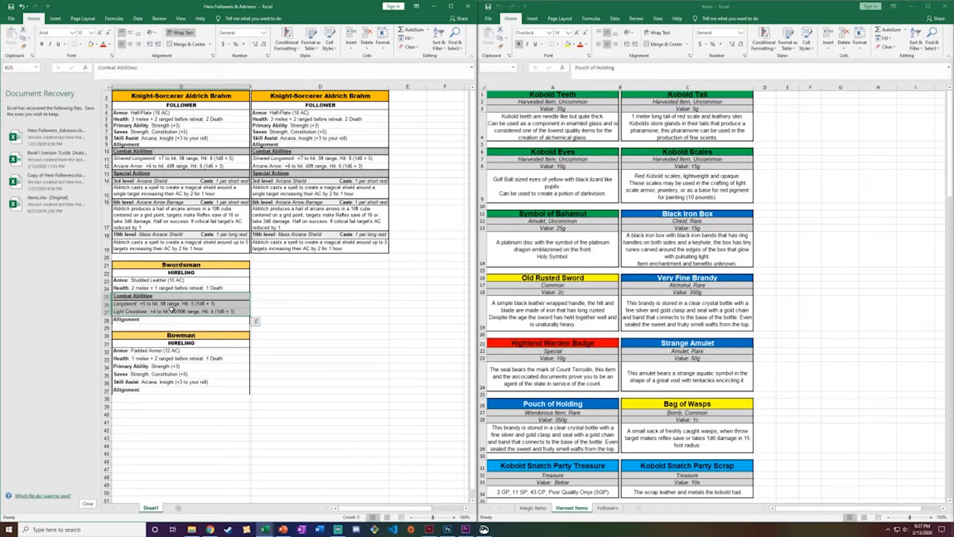
pyautogui.hotkey('ctrl', 'c')
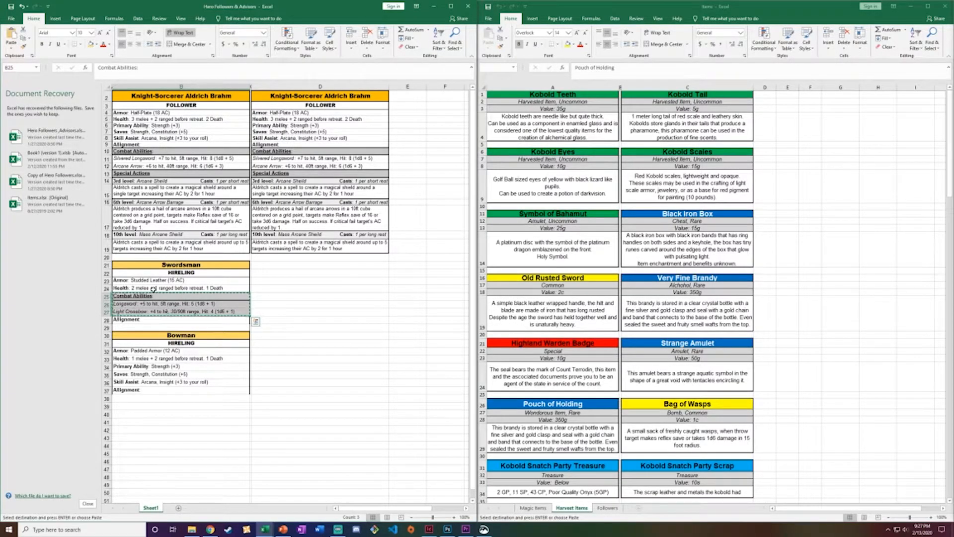
pyautogui.click(160, 367)
pyautogui.hotkey('ctrl', 'v')
pyautogui.click(153, 390)
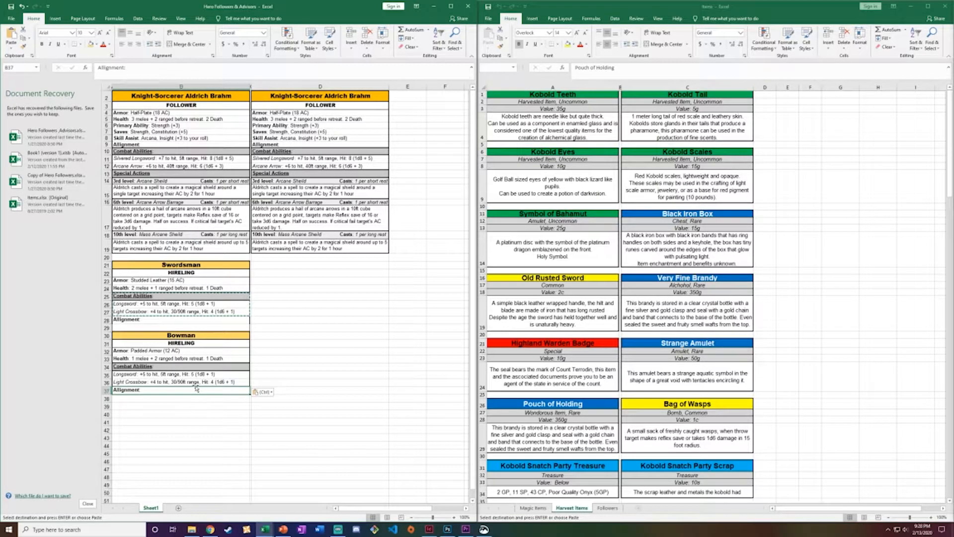
pyautogui.click(154, 319)
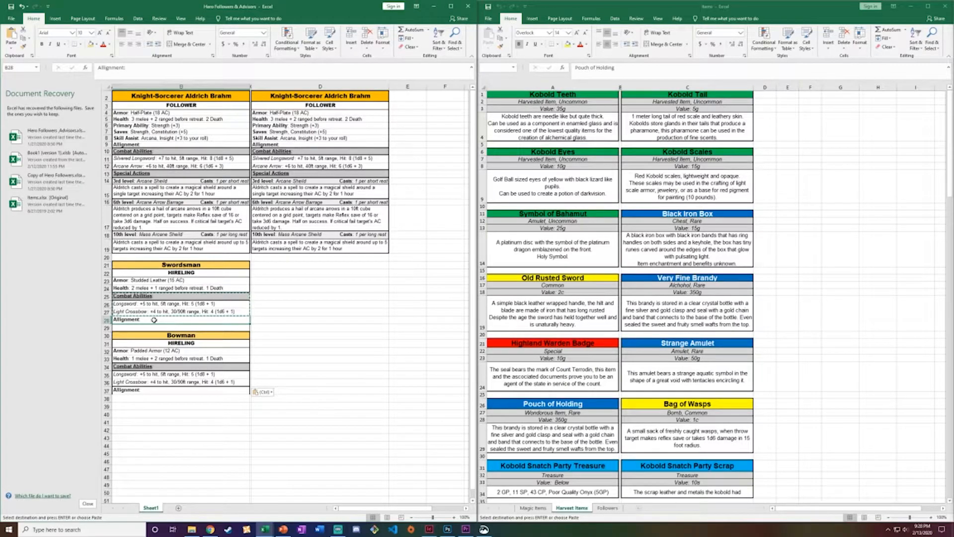
pyautogui.doubleClick(279, 312)
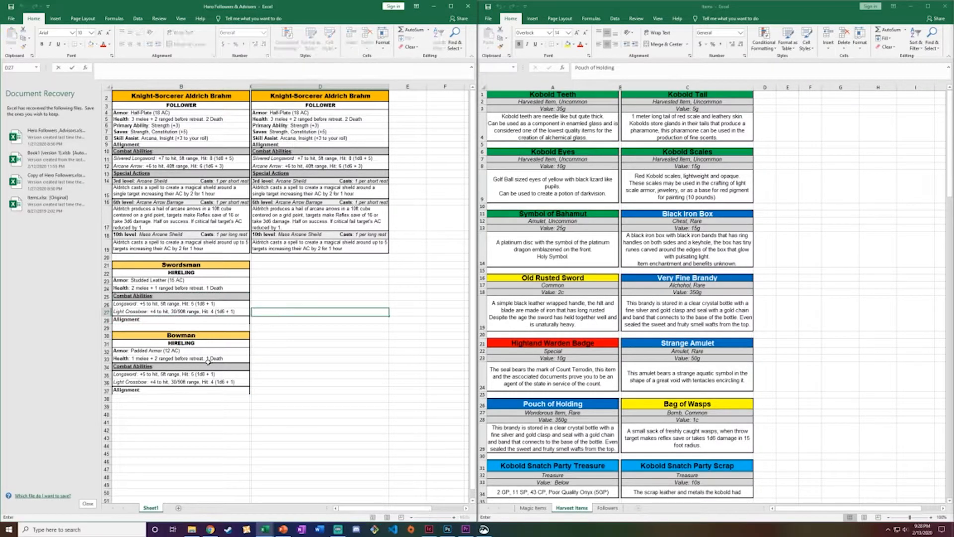
# Step: Change the Bowman's Longsword attack to Dagger with +4 to hit
pyautogui.doubleClick(127, 377)
pyautogui.doubleClick(128, 373)
pyautogui.write('Dagger')
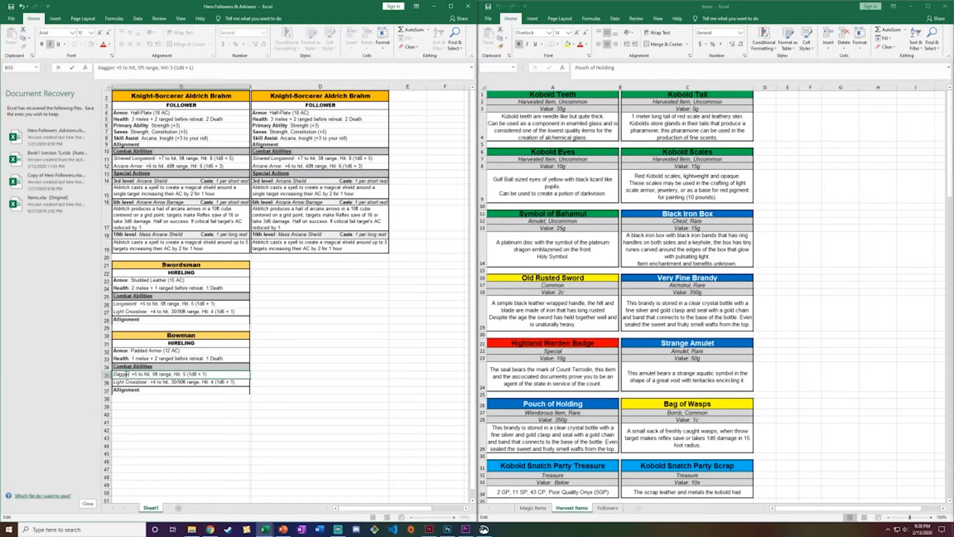
pyautogui.click(139, 374)
pyautogui.click(143, 382)
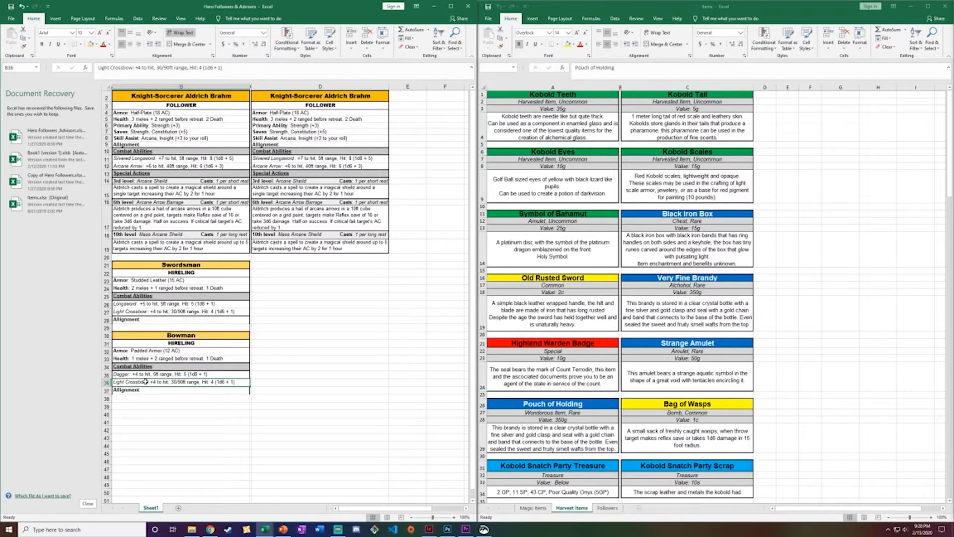
# Step: Replace the Light Crossbow name in the Bowman's second attack line with Shortbow
pyautogui.doubleClick(150, 382)
pyautogui.press('BackSpace')
pyautogui.press('BackSpace')
pyautogui.press('BackSpace')
pyautogui.press('BackSpace')
pyautogui.press('BackSpace')
pyautogui.press('BackSpace')
pyautogui.press('BackSpace')
pyautogui.press('BackSpace')
pyautogui.press('BackSpace')
pyautogui.press('BackSpace')
pyautogui.press('BackSpace')
pyautogui.press('BackSpace')
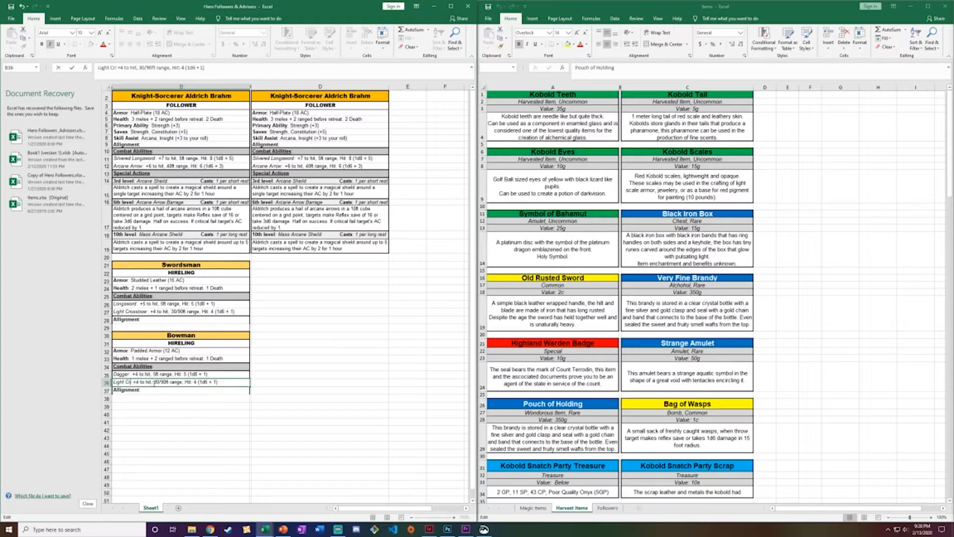
pyautogui.press('BackSpace')
pyautogui.press('BackSpace')
pyautogui.write('Shortbow')
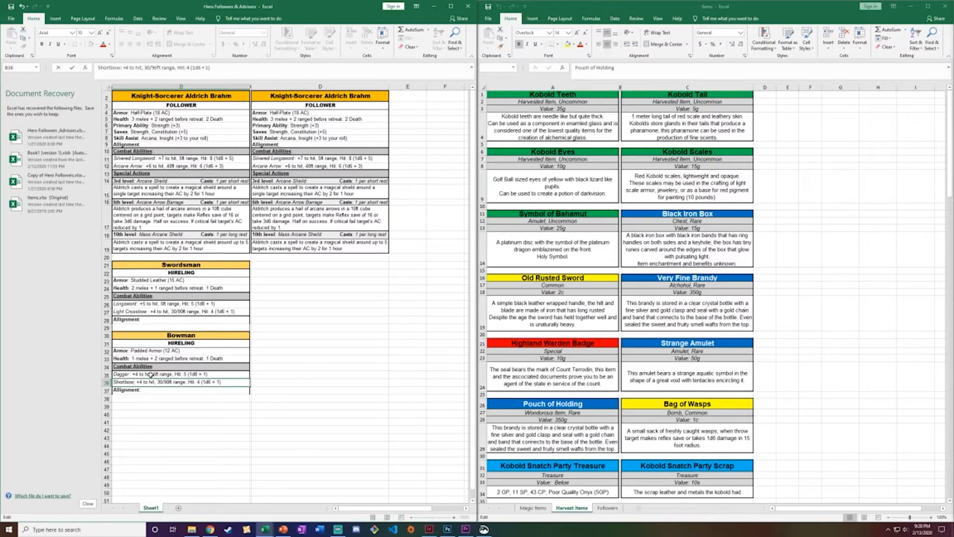
# Step: Set the Bowman's Shortbow to +6 to hit, Hit: 6 (1d6 + 3), and the Dagger's damage to Hit: 2 (1d4)
pyautogui.doubleClick(124, 381)
pyautogui.click(136, 371)
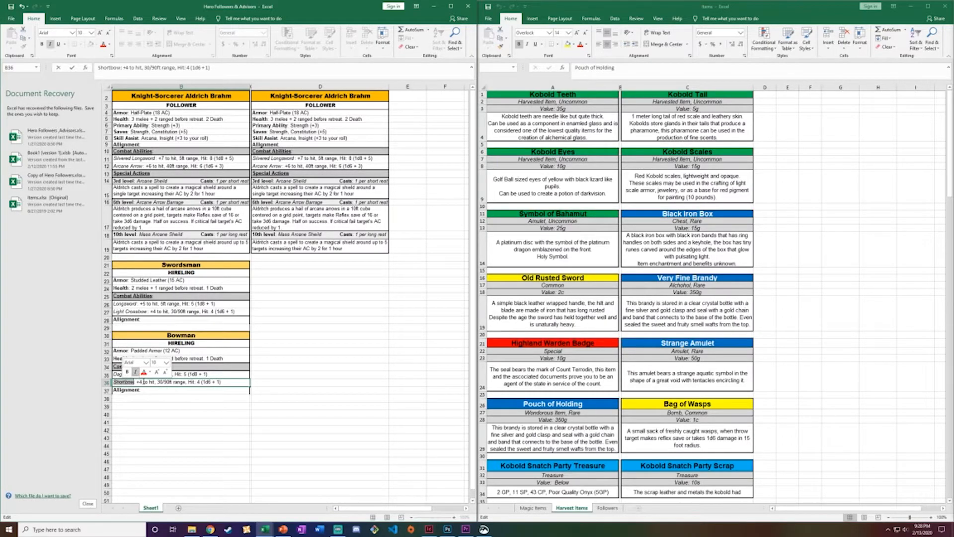
pyautogui.click(145, 383)
pyautogui.press('BackSpace')
pyautogui.write('6')
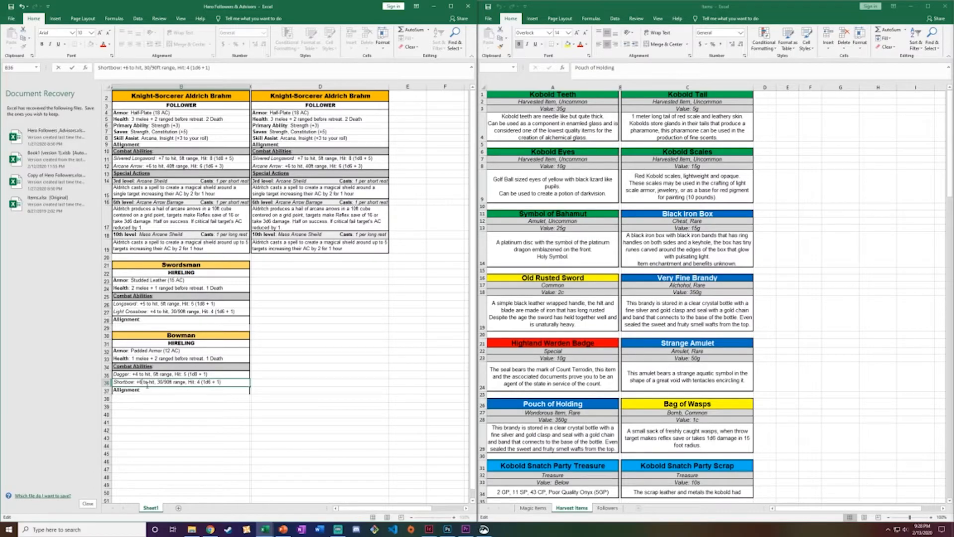
pyautogui.click(200, 381)
pyautogui.click(204, 374)
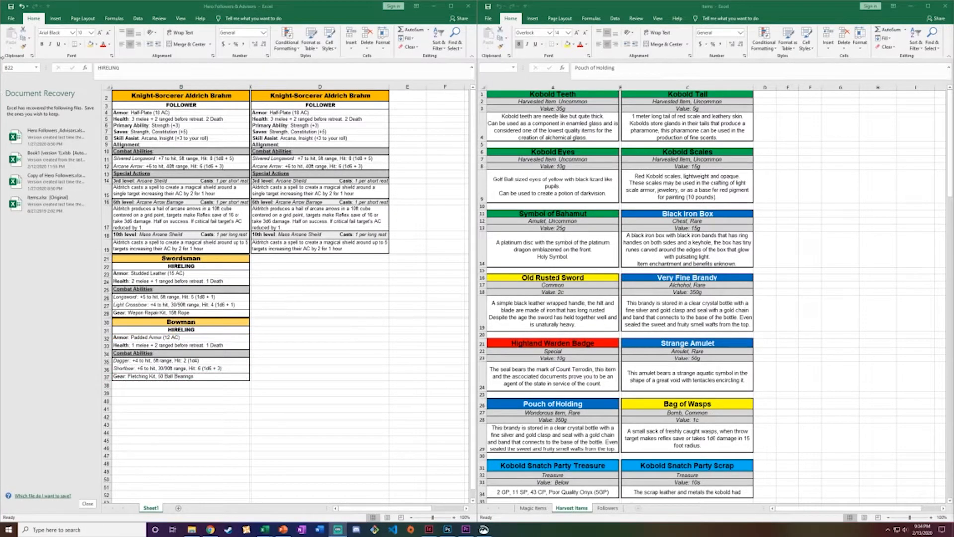
# Step: Check the print preview of the card sheet and slightly narrow column B
pyautogui.click(14, 23)
pyautogui.click(8, 20)
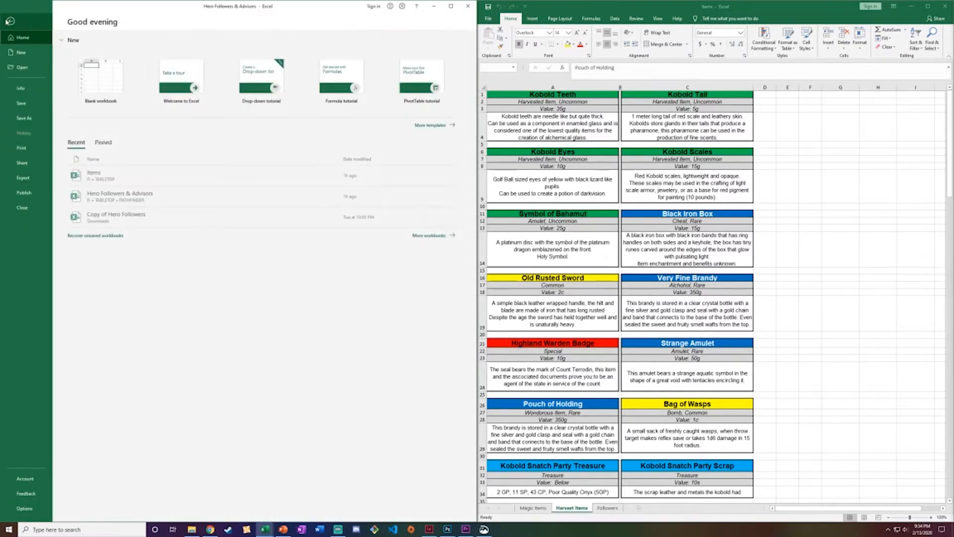
pyautogui.click(28, 147)
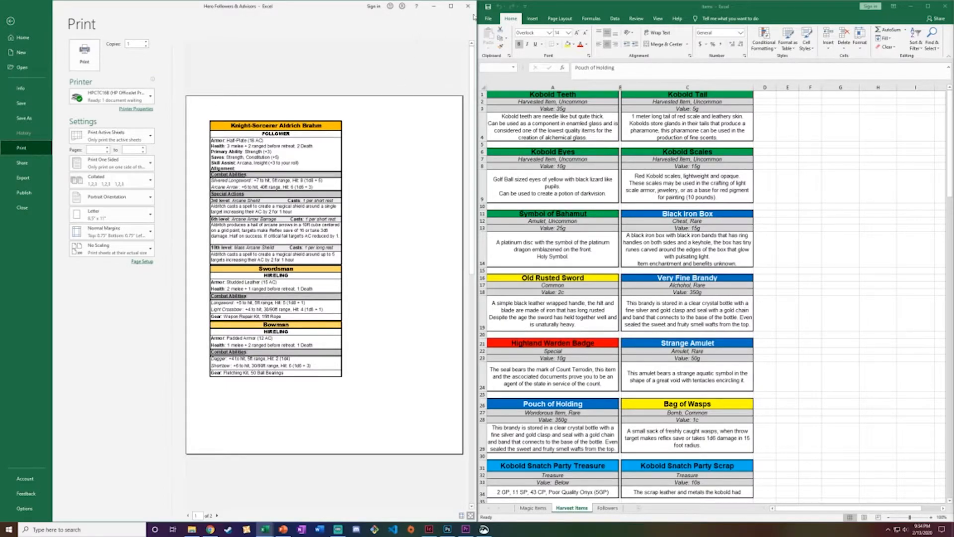
pyautogui.click(10, 21)
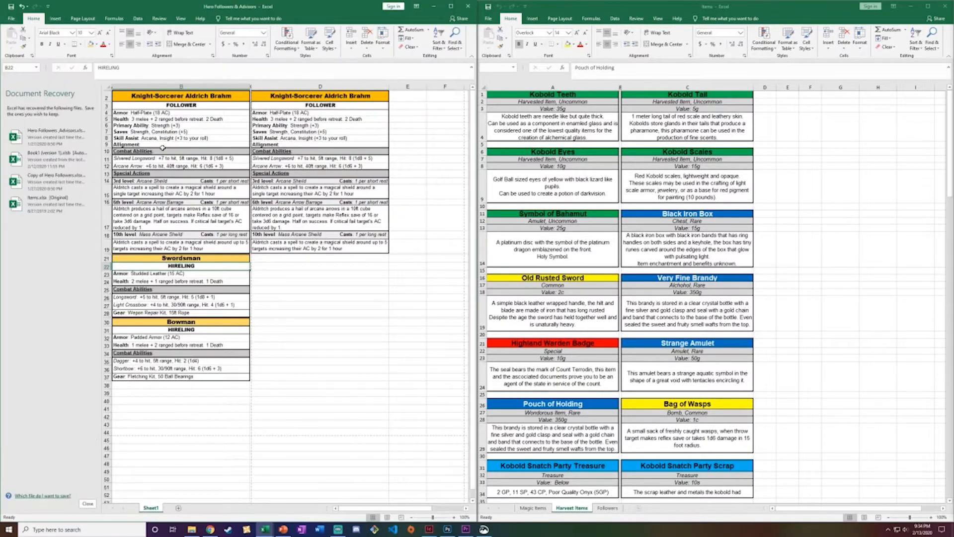
pyautogui.moveTo(248, 86); pyautogui.dragTo(245, 86)
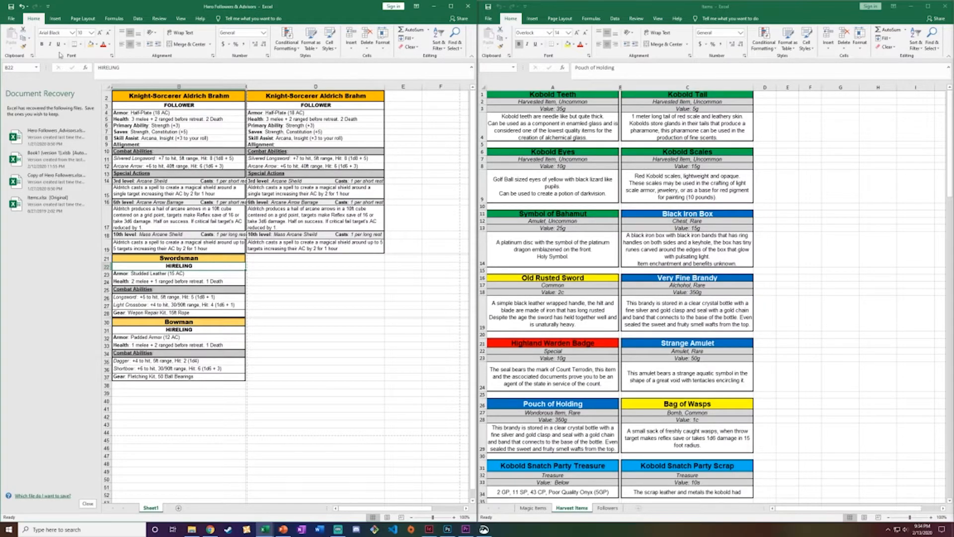
# Step: Set the print scaling of the card sheet to Fit Sheet on One Page and return to the worksheet
pyautogui.click(10, 18)
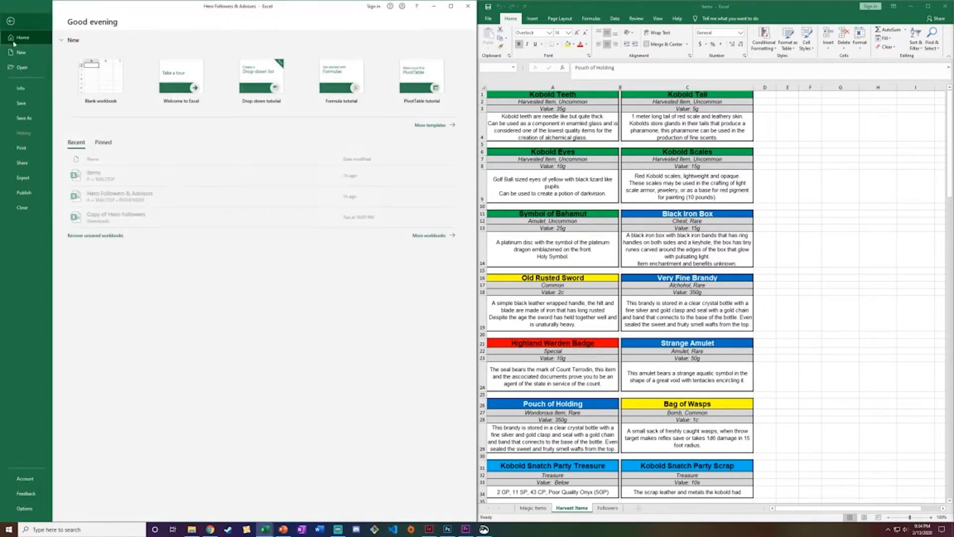
pyautogui.click(21, 147)
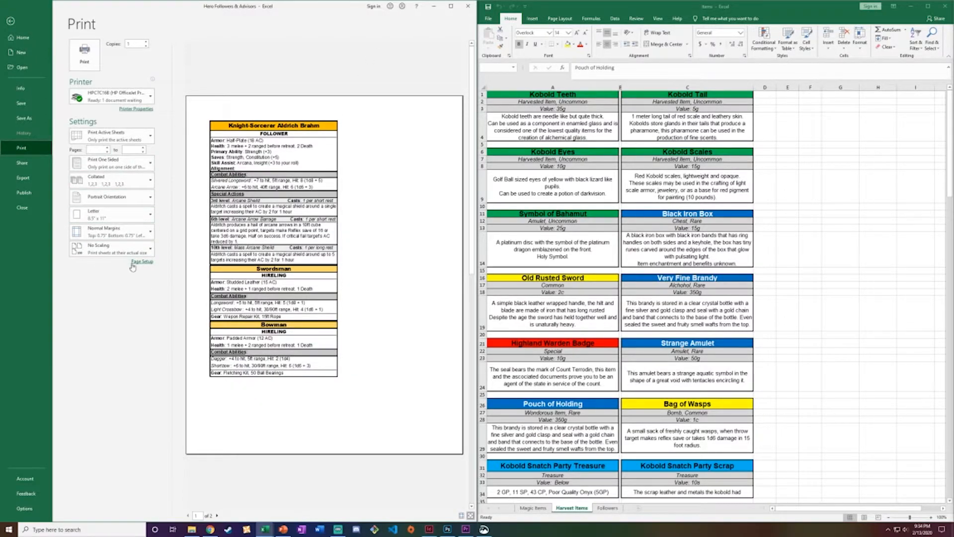
pyautogui.click(144, 254)
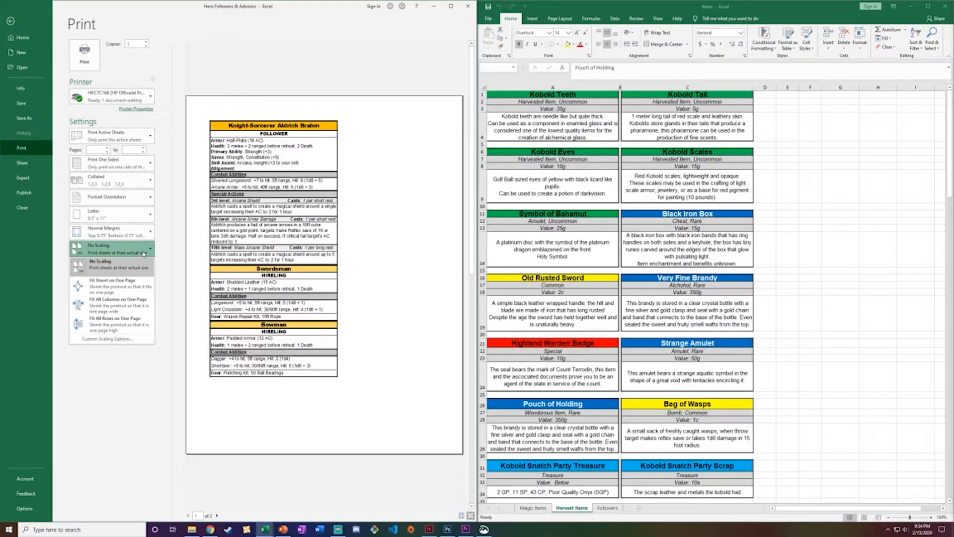
pyautogui.click(121, 286)
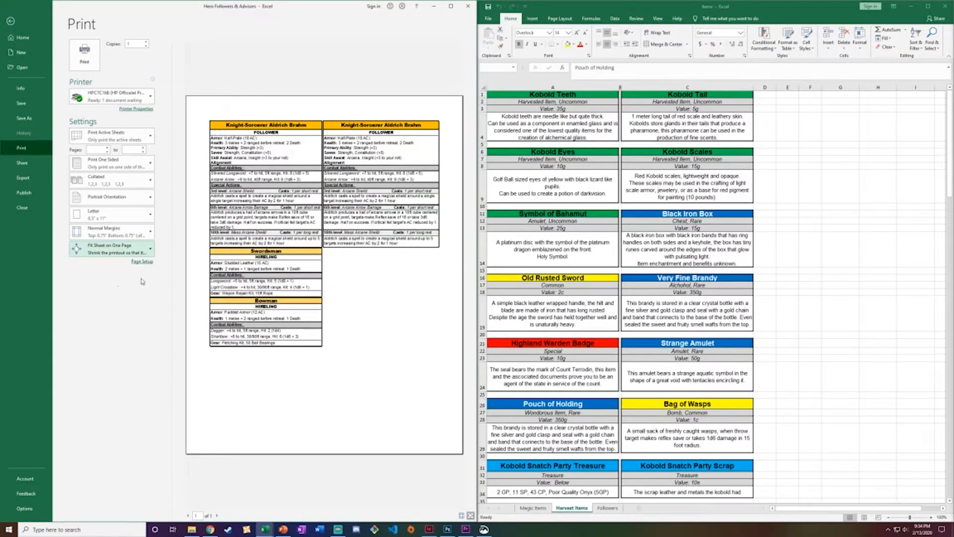
pyautogui.click(146, 251)
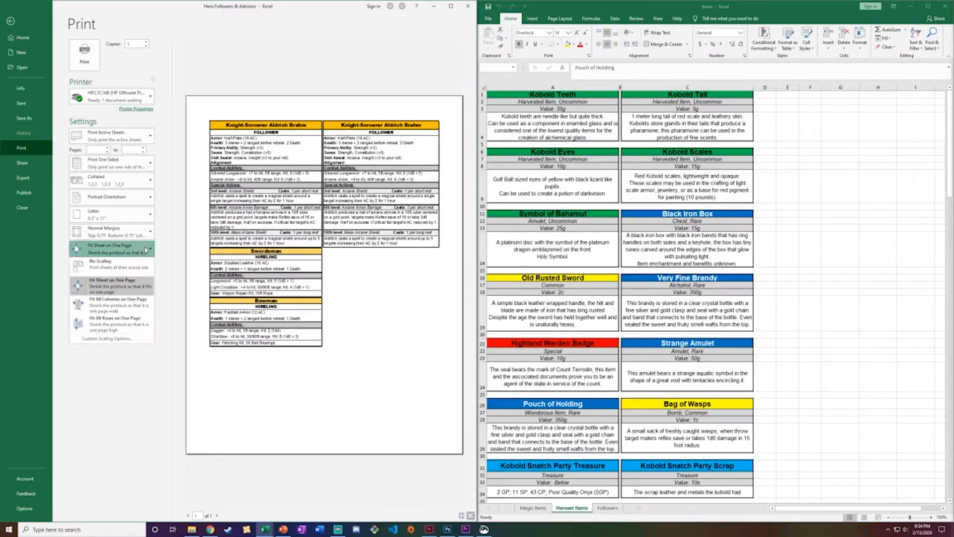
pyautogui.click(130, 393)
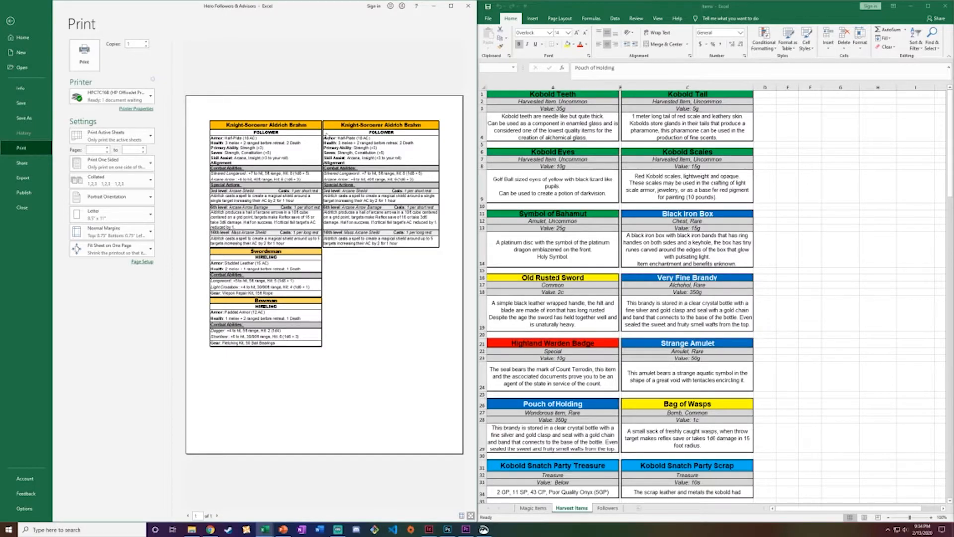
pyautogui.click(10, 21)
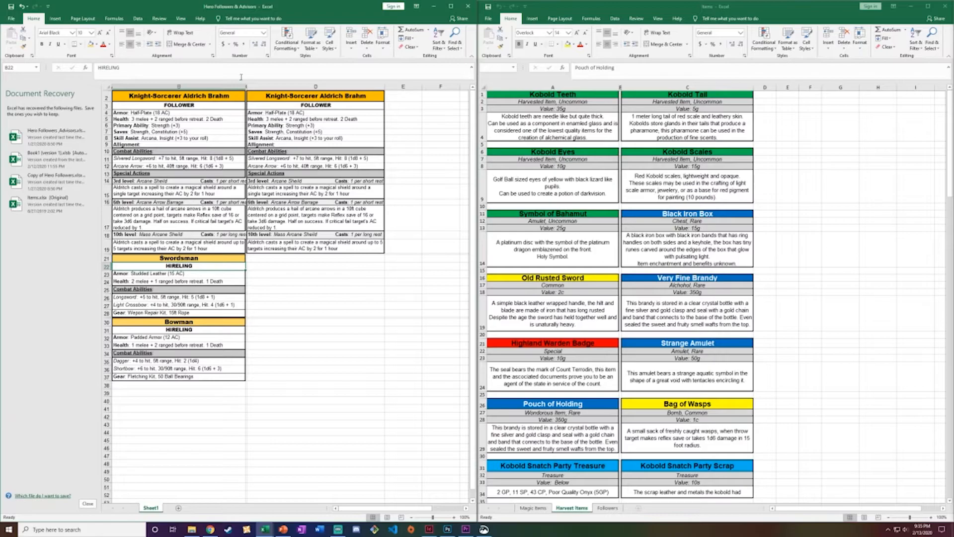
# Step: Narrow column B slightly further and try adjusting the width of column D
pyautogui.moveTo(244, 86); pyautogui.dragTo(242, 87)
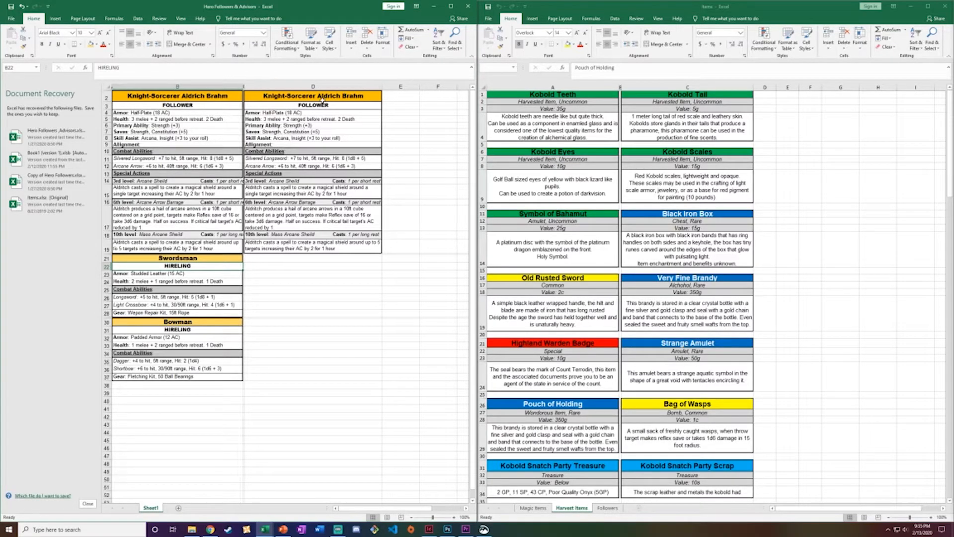
pyautogui.moveTo(381, 87); pyautogui.dragTo(381, 87)
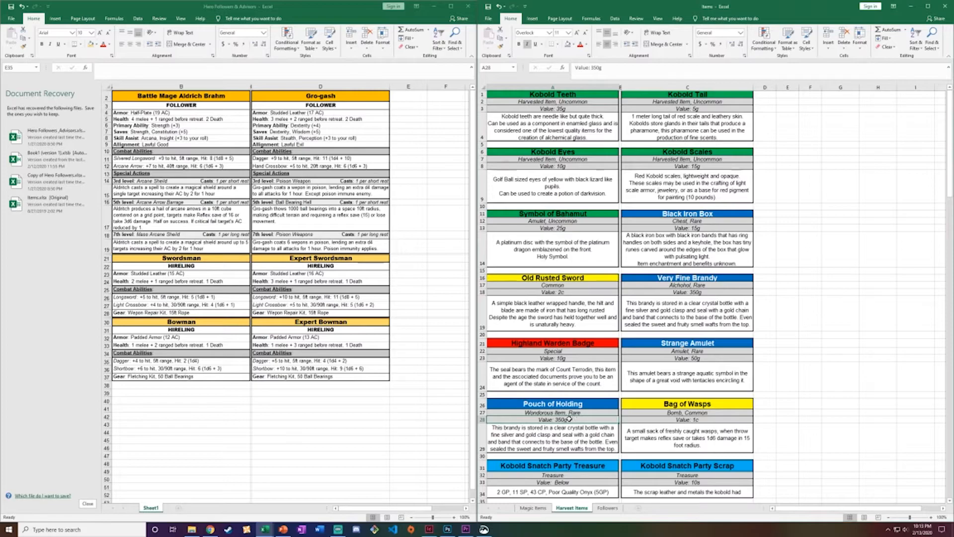
# Step: Change the value on the Very Fine Brandy card to 250g
pyautogui.doubleClick(566, 419)
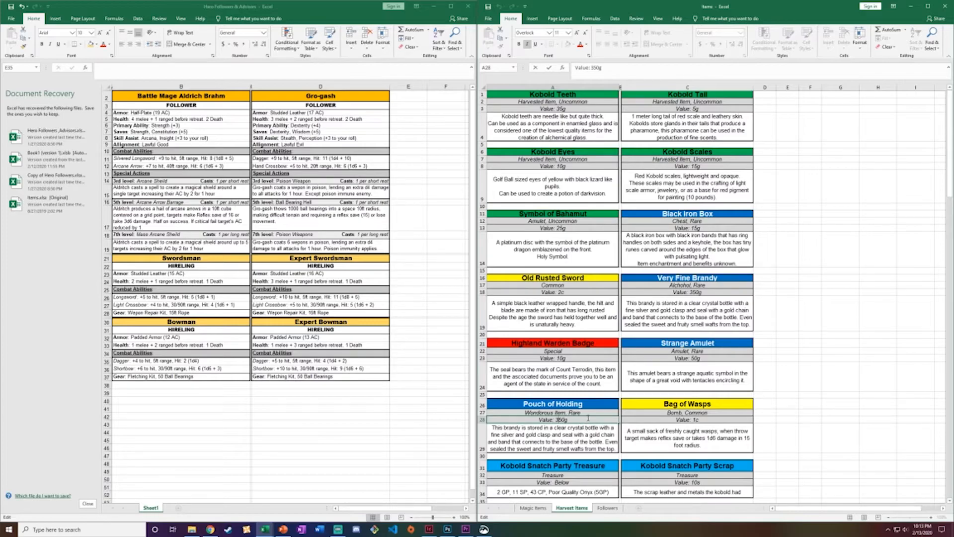
pyautogui.click(693, 292)
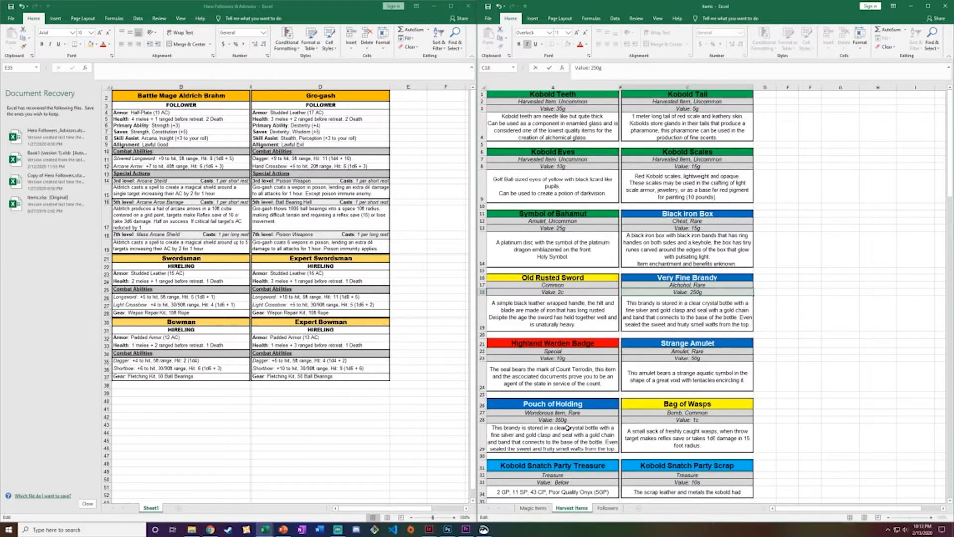
# Step: Set the value on the Very Fine Brandy card to 150g
pyautogui.press('BackSpace')
pyautogui.write('1')
# Step: Replace the Pouch of Holding description with "Pouch that can hold up to 50 pounds of gear, opening is no larger than a fist." and save the workbook
pyautogui.scroll(-1, 653, 375)
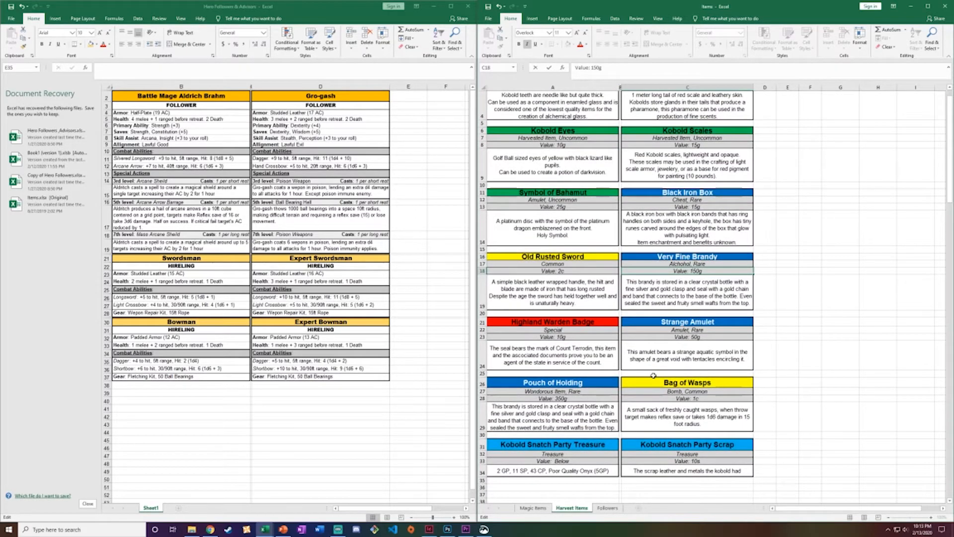
pyautogui.click(569, 414)
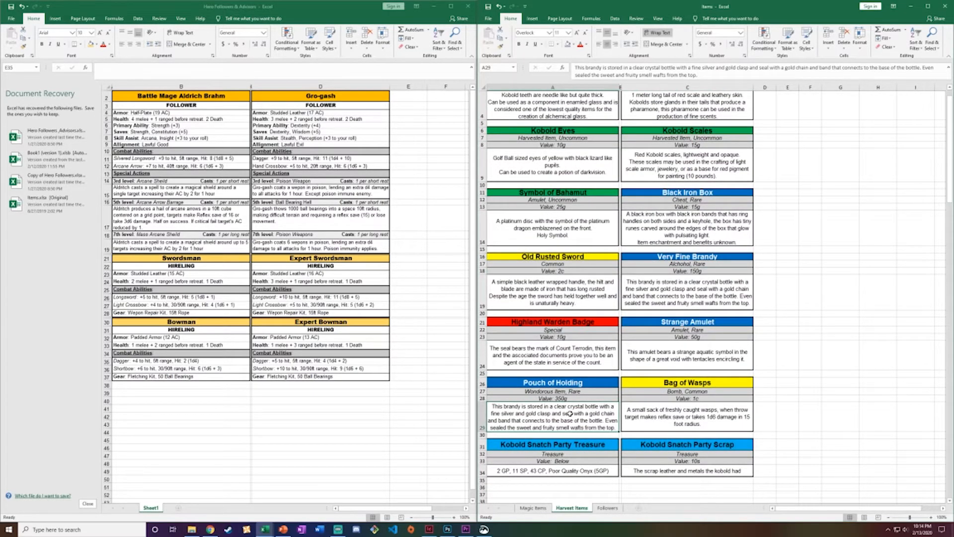
pyautogui.write('P')
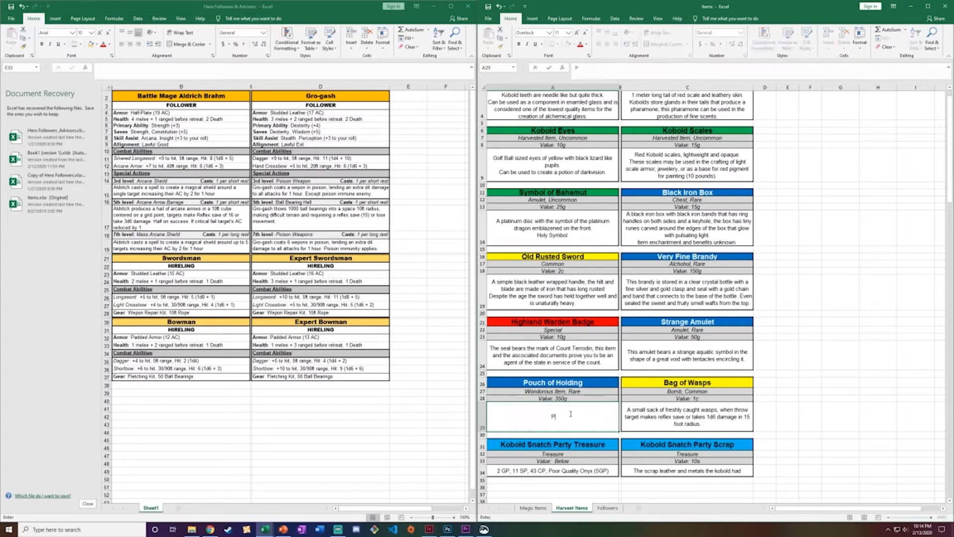
pyautogui.write('ouch that can hold up to ')
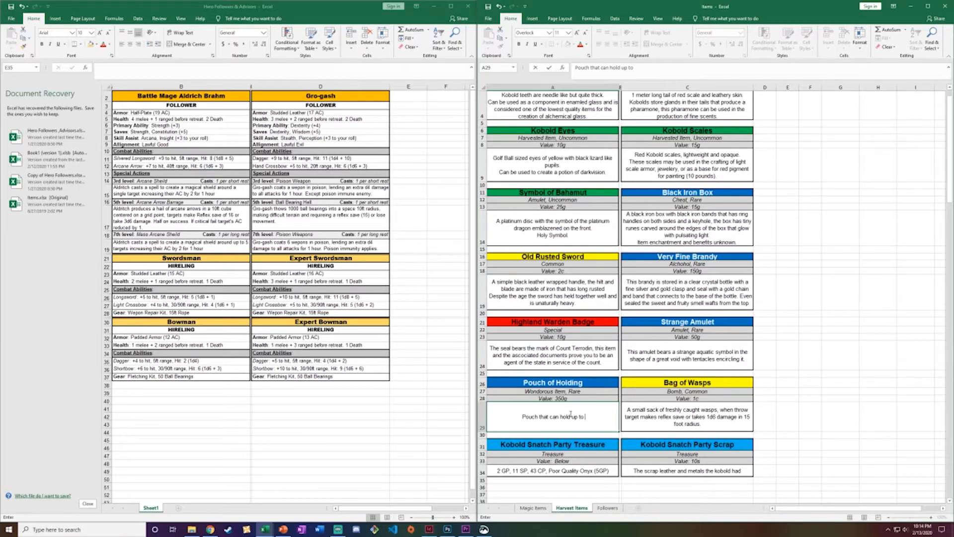
pyautogui.write('50 pounds of gear, ')
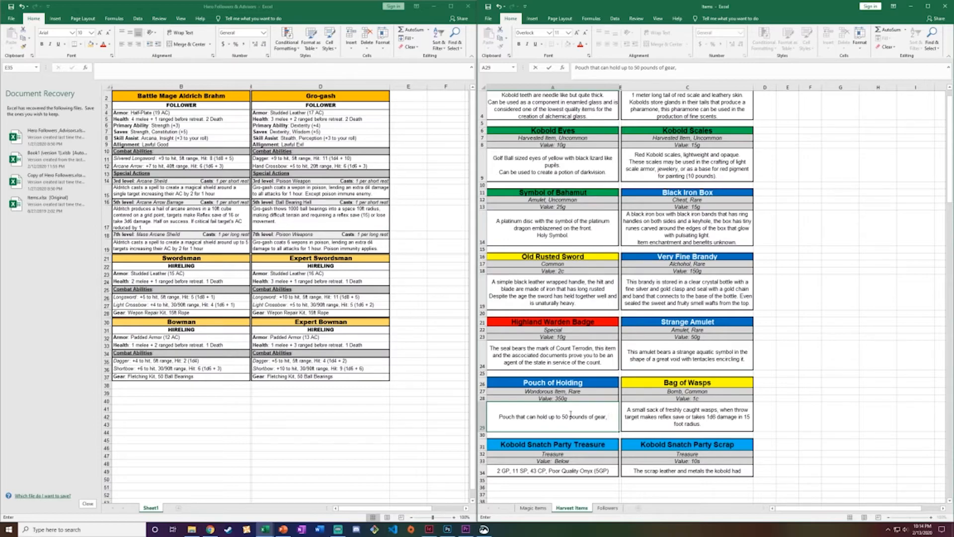
pyautogui.write('opening is no')
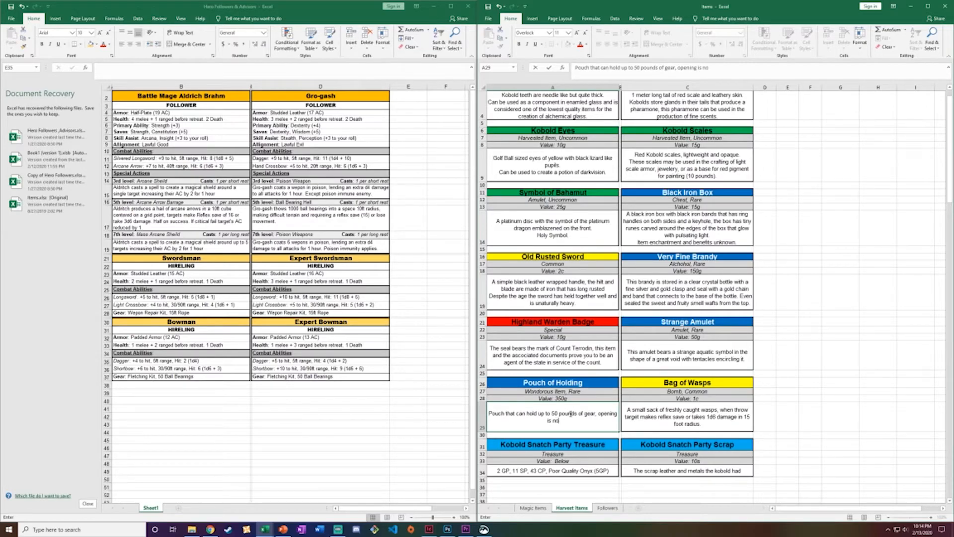
pyautogui.write(' larger than a fist.')
pyautogui.hotkey('ctrl', 's')
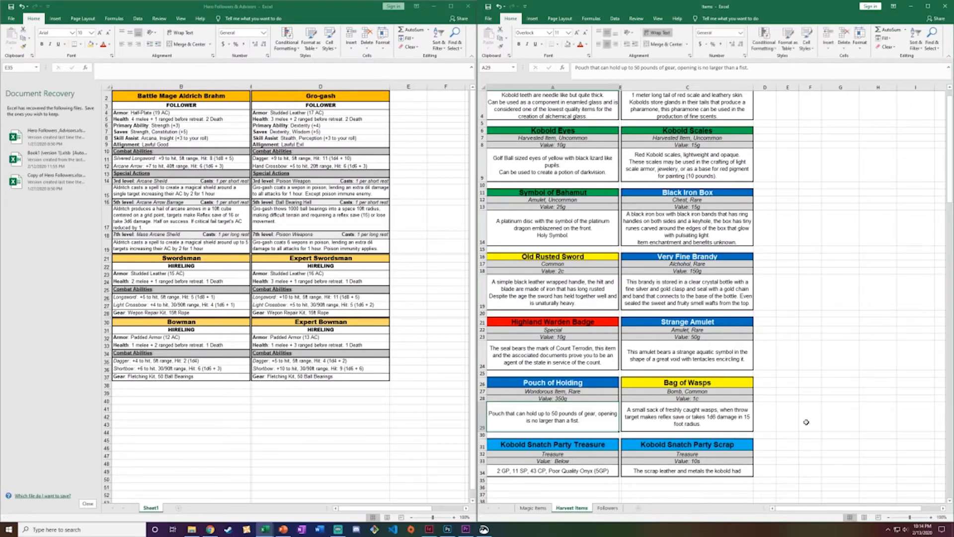
# Step: Save the Hero Followers & Advisors workbook and dismiss document recovery, removing the remaining recovered files
pyautogui.click(380, 436)
pyautogui.hotkey('ctrl', 's')
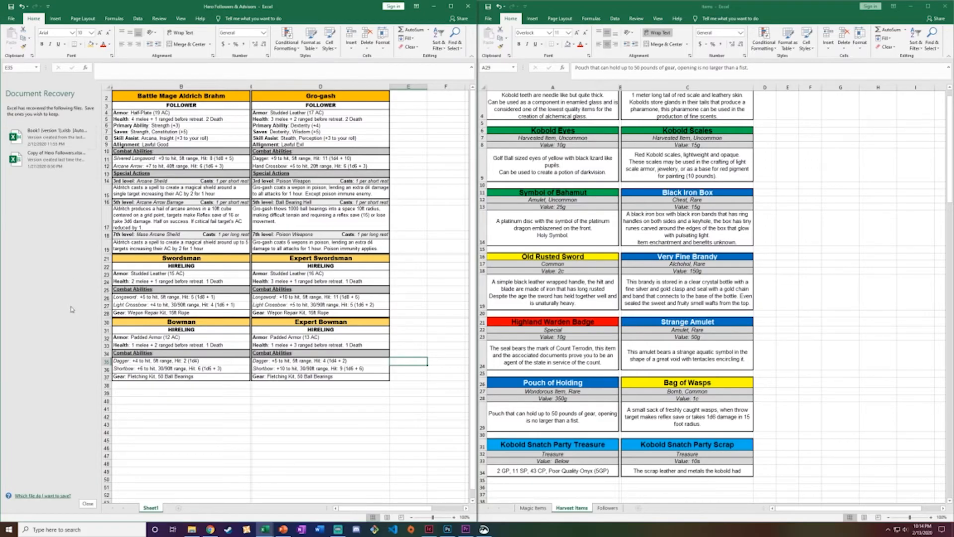
pyautogui.click(88, 503)
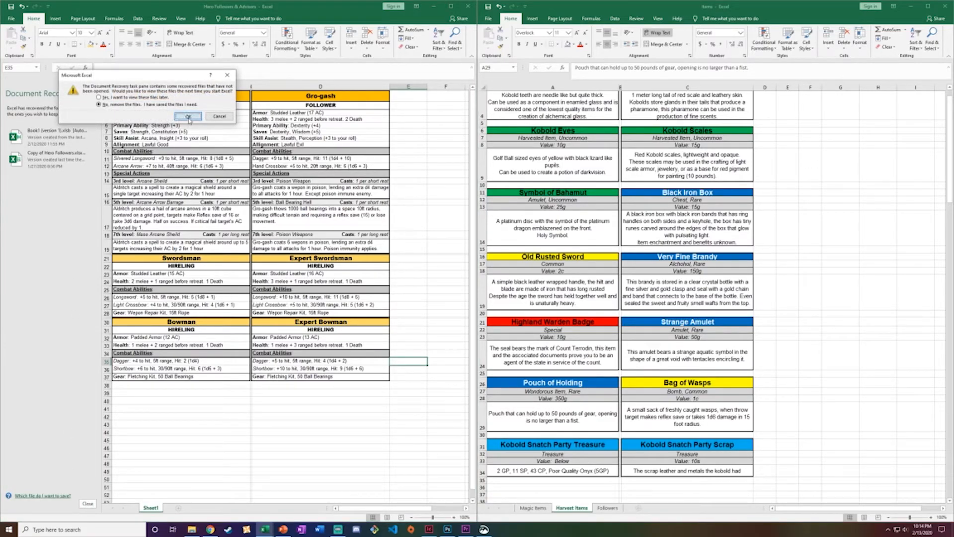
pyautogui.click(182, 119)
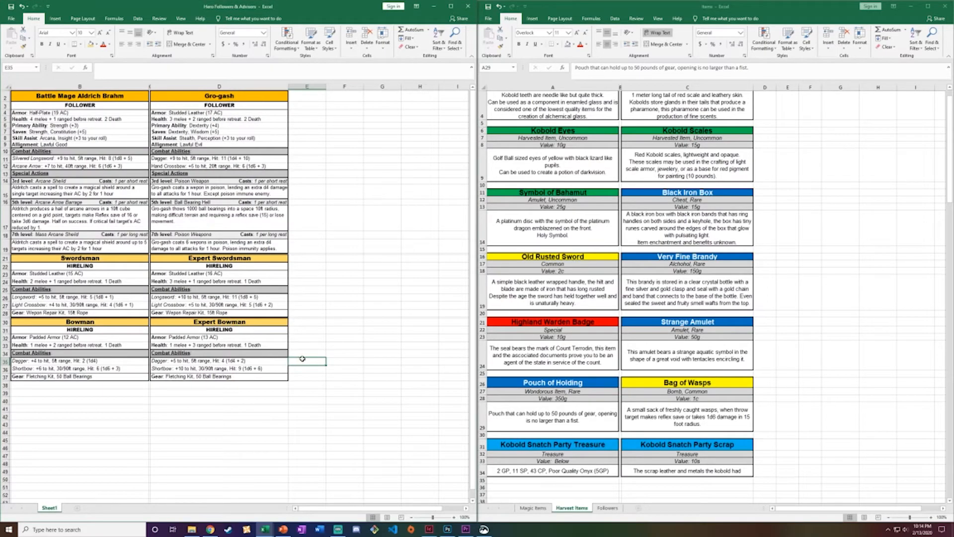
# Step: Check the print preview of the follower and hireling card sheet and return to the worksheet
pyautogui.click(11, 18)
pyautogui.click(21, 147)
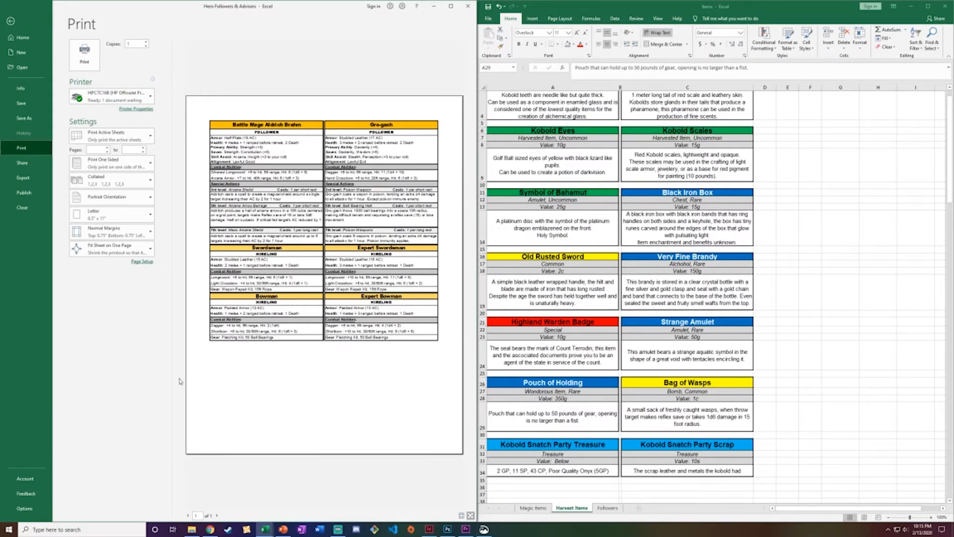
pyautogui.click(10, 21)
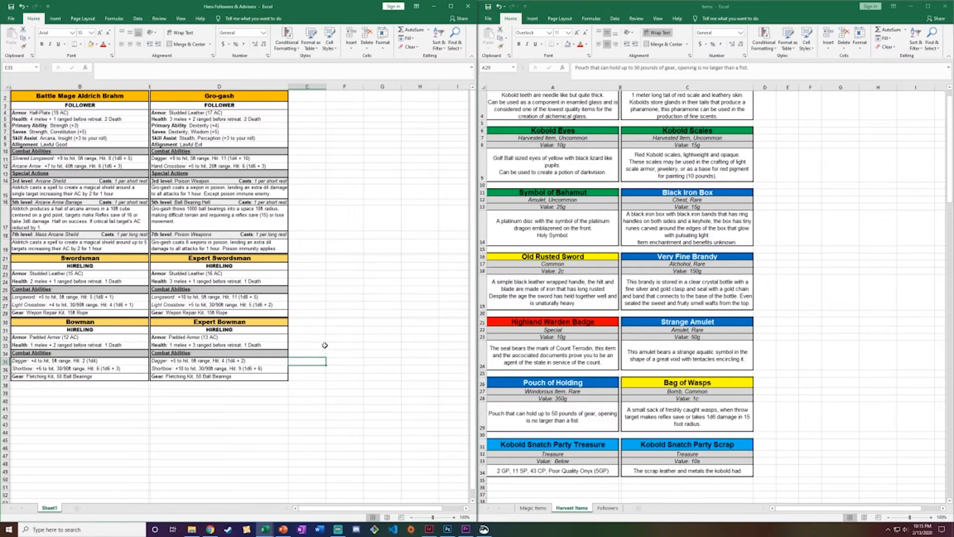
# Step: Try filling the Swordsman card's title cell with yellow
pyautogui.click(115, 259)
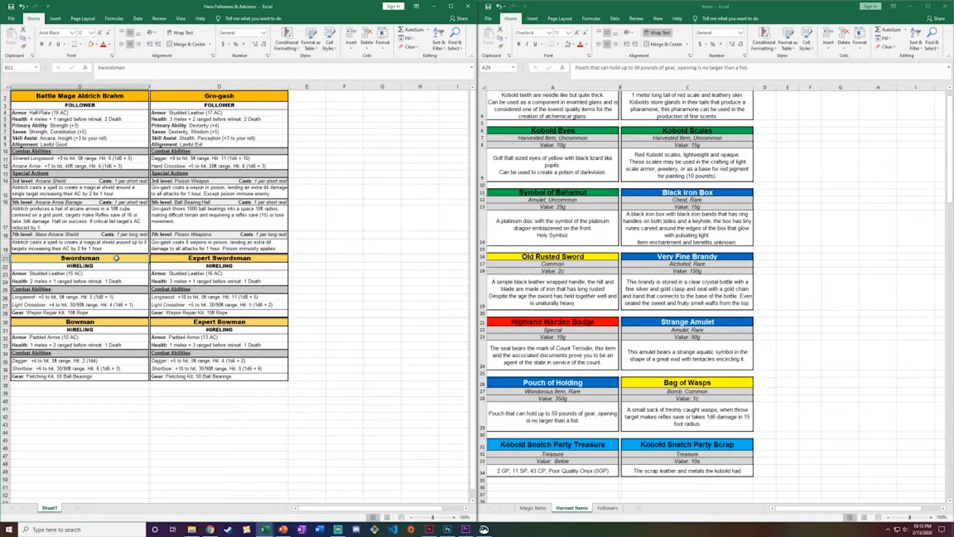
pyautogui.click(97, 45)
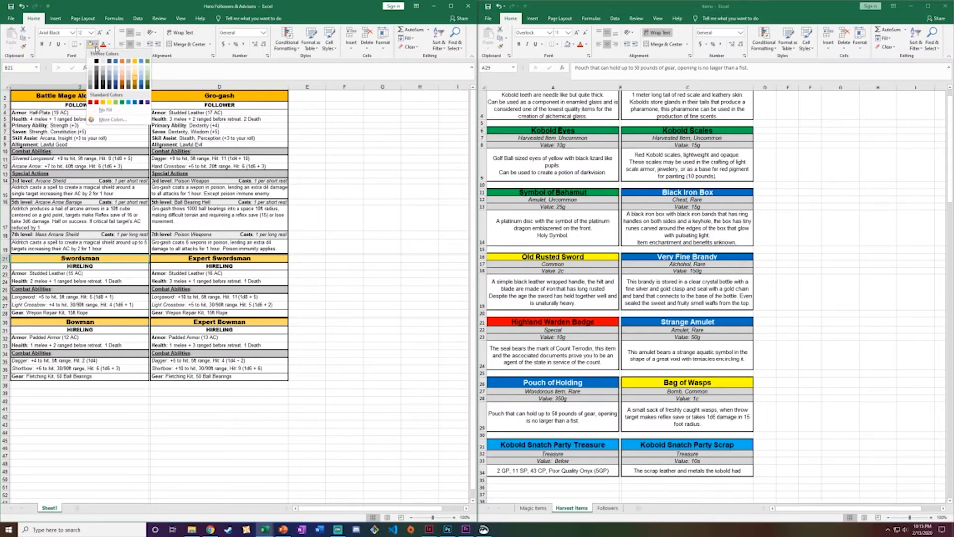
pyautogui.click(110, 103)
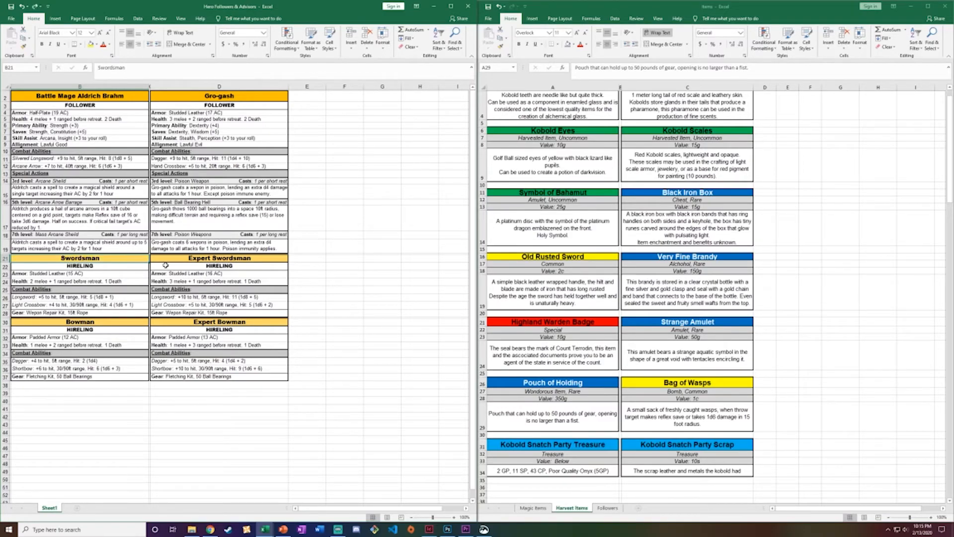
# Step: Fill the HIRELING cells of the Swordsman and Bowman cards with yellow
pyautogui.click(131, 268)
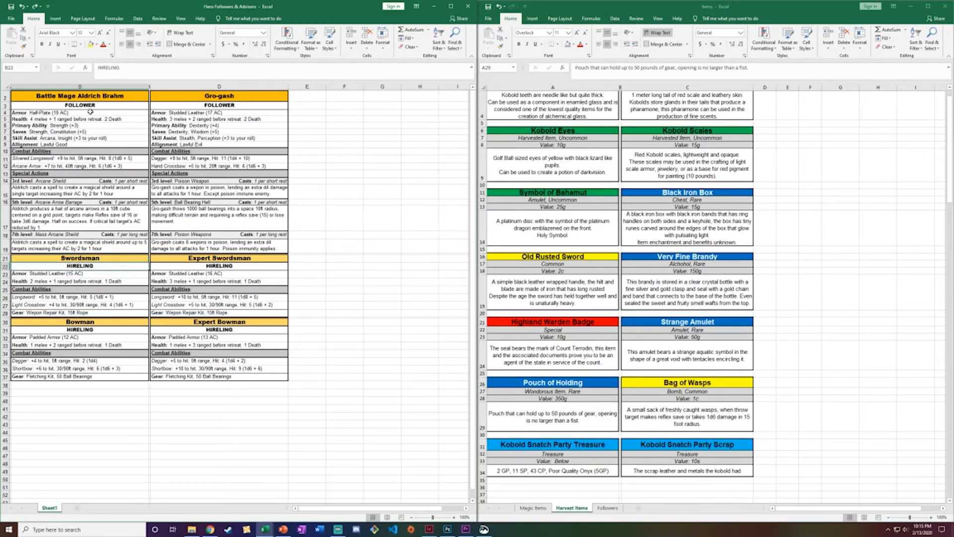
pyautogui.click(91, 44)
pyautogui.click(90, 331)
pyautogui.click(91, 44)
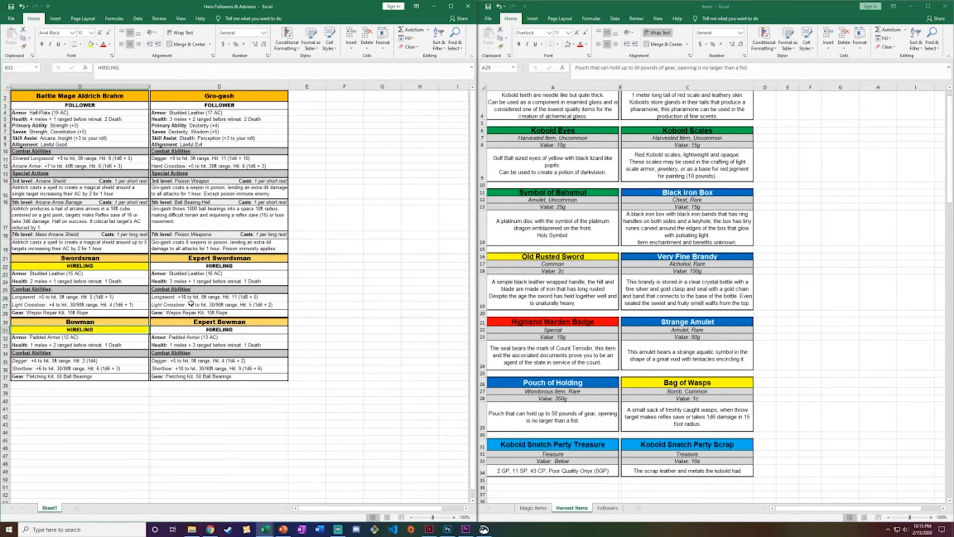
# Step: Fill the HIRELING cells of the Expert Swordsman and Expert Bowman cards with green
pyautogui.click(184, 267)
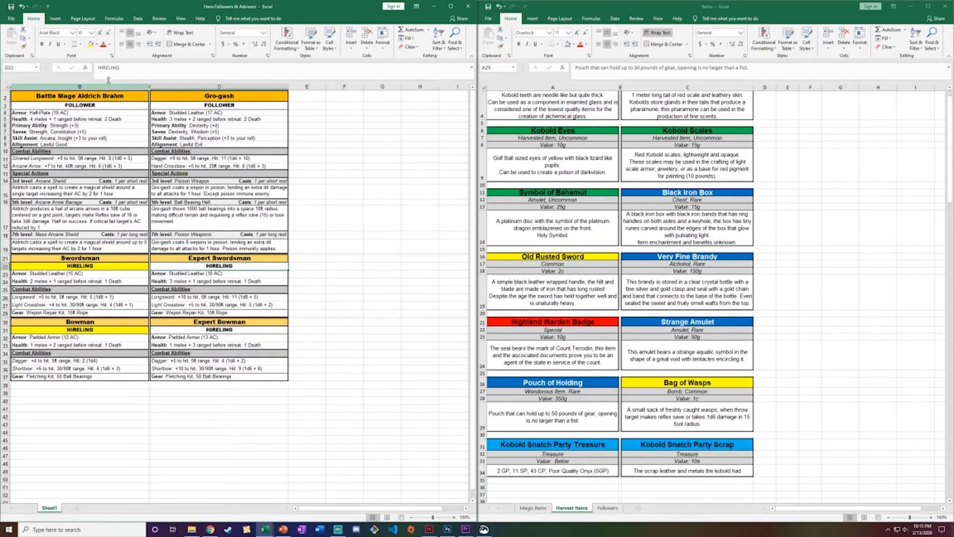
pyautogui.click(97, 44)
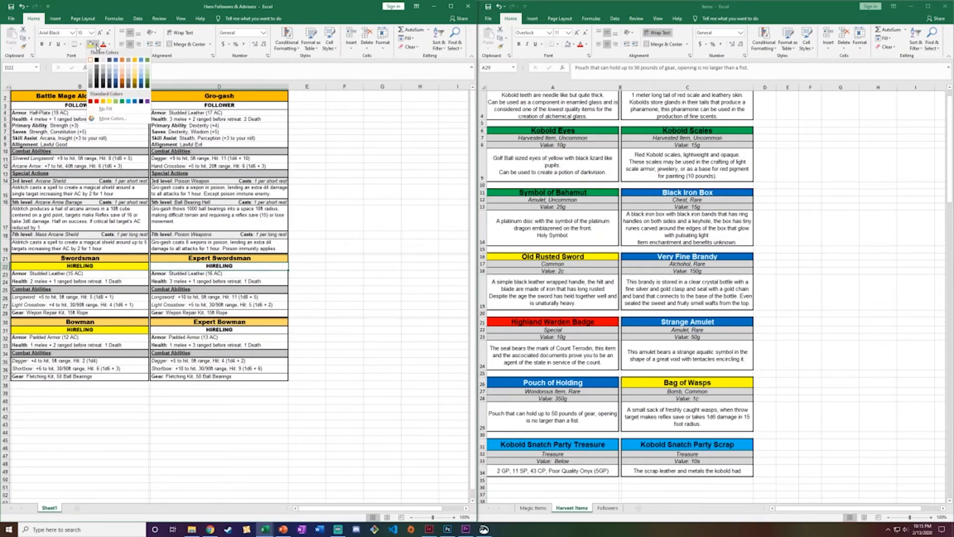
pyautogui.click(121, 100)
pyautogui.click(167, 330)
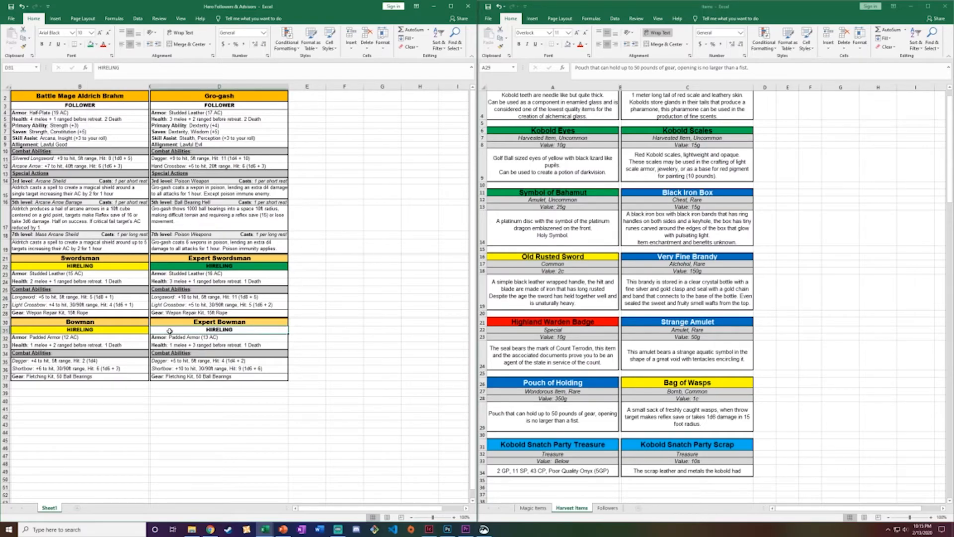
pyautogui.click(91, 45)
pyautogui.click(303, 321)
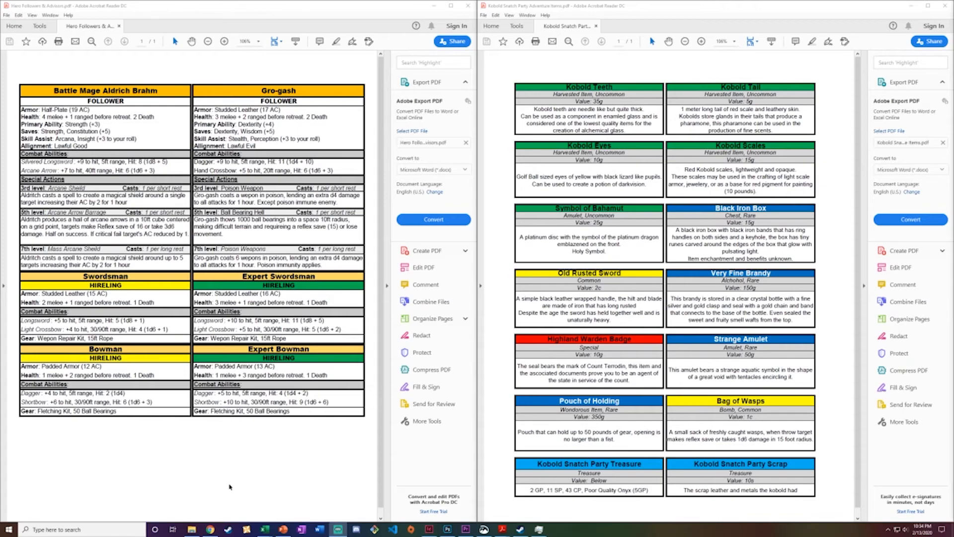
# Step: Close the PDFs of the follower cards and the Kobold Snatch Party adventure items, returning to the Excel workbooks
pyautogui.click(467, 6)
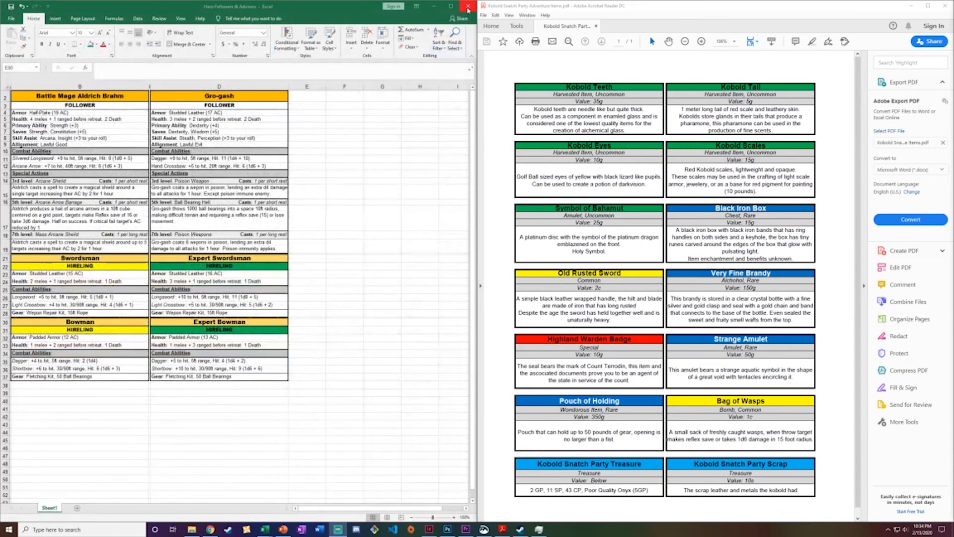
pyautogui.click(945, 7)
pyautogui.scroll(-4, 361, 345)
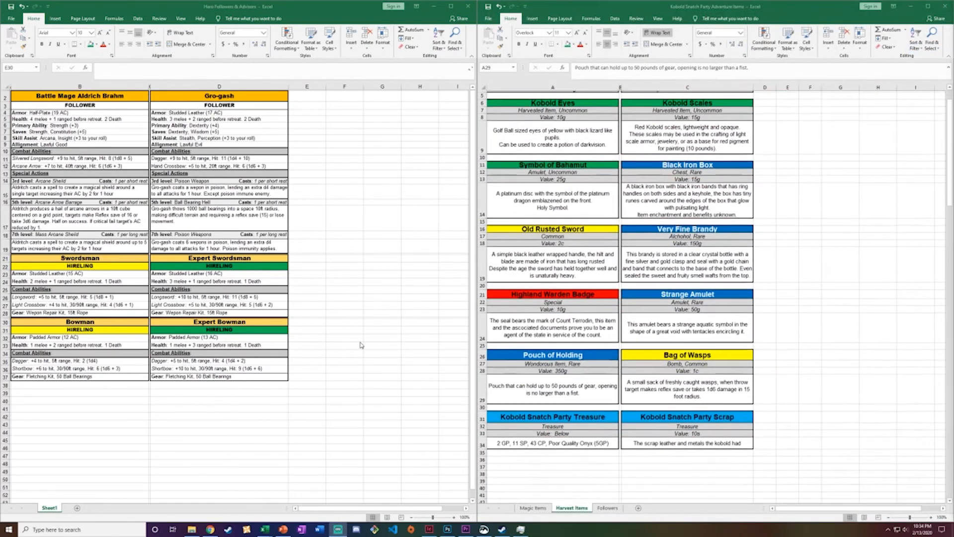
pyautogui.scroll(5, 362, 345)
pyautogui.click(344, 285)
pyautogui.scroll(-4, 344, 290)
pyautogui.scroll(4, 344, 291)
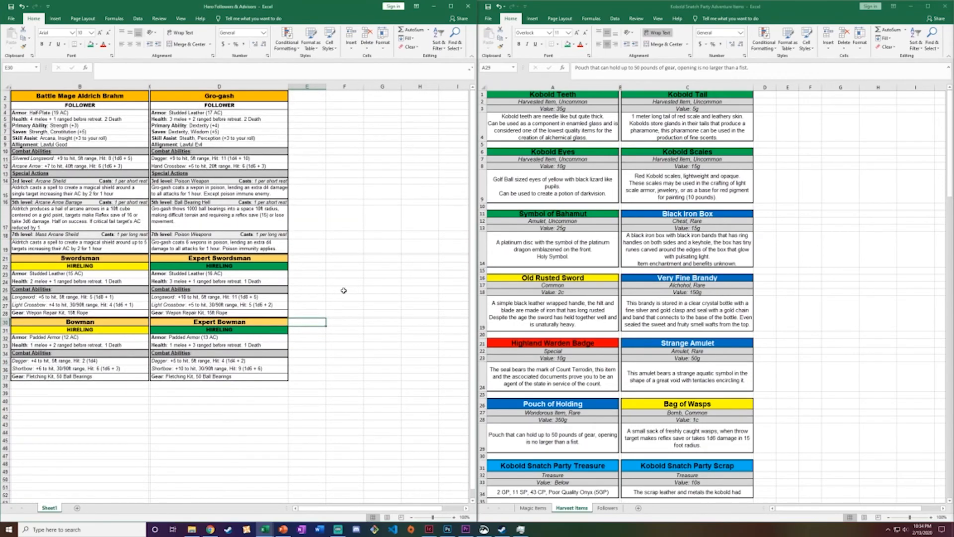